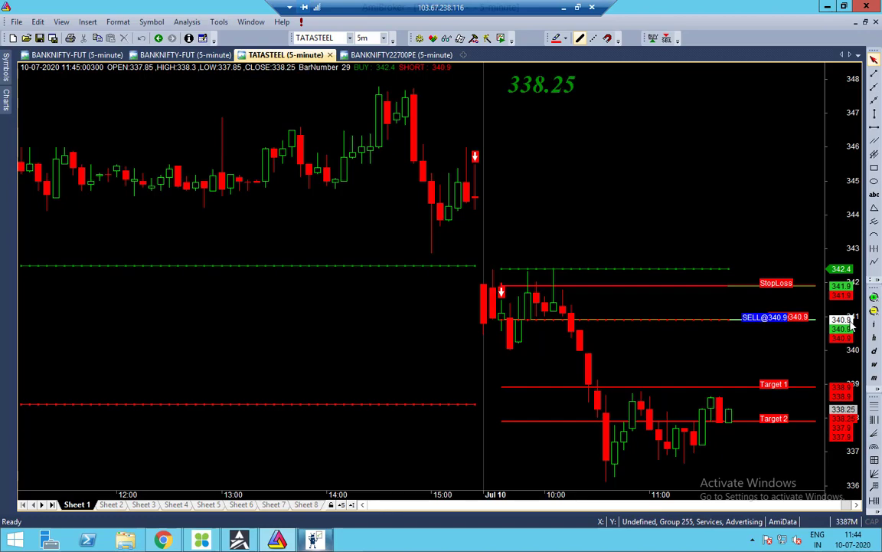
# Step: Switch to ALGOTRIX Trade and widen the AutoMode and MaxQty Increase columns in the editable portfolio row
pyautogui.click(313, 538)
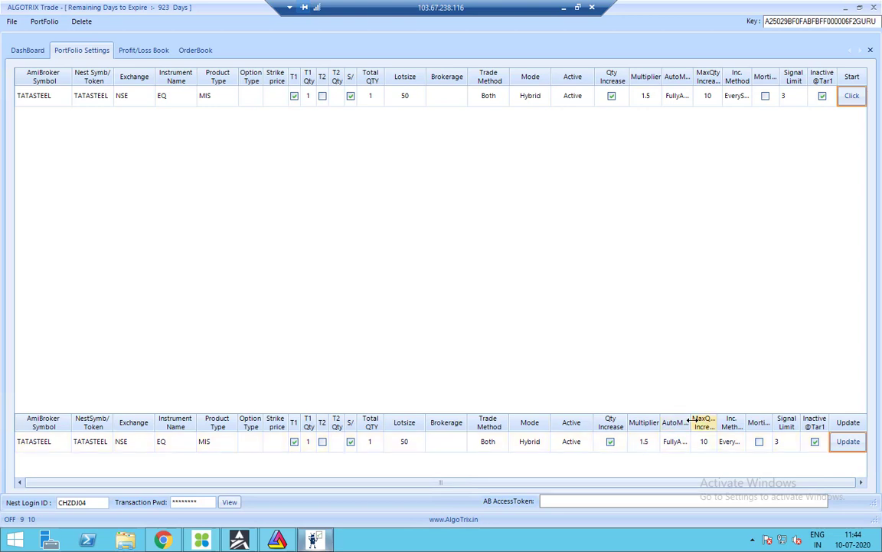
pyautogui.moveTo(692, 420); pyautogui.dragTo(710, 418)
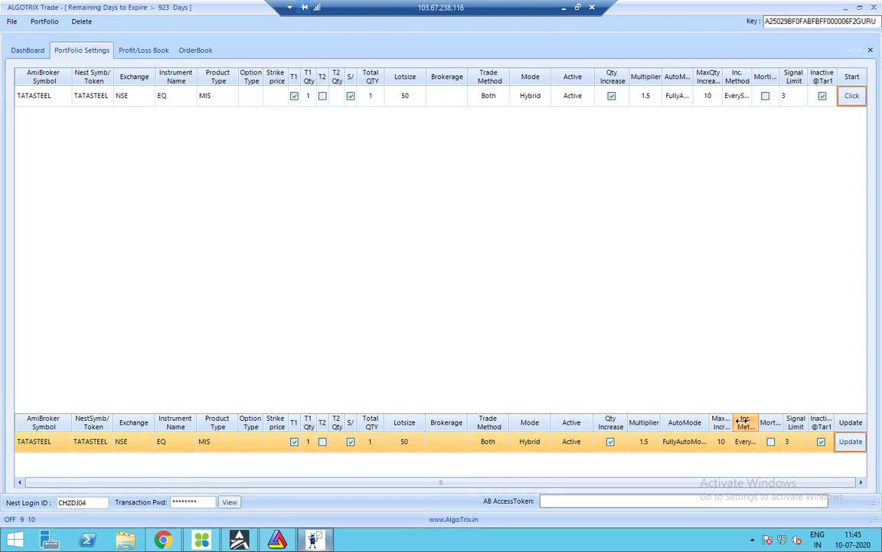
pyautogui.moveTo(733, 422); pyautogui.dragTo(741, 423)
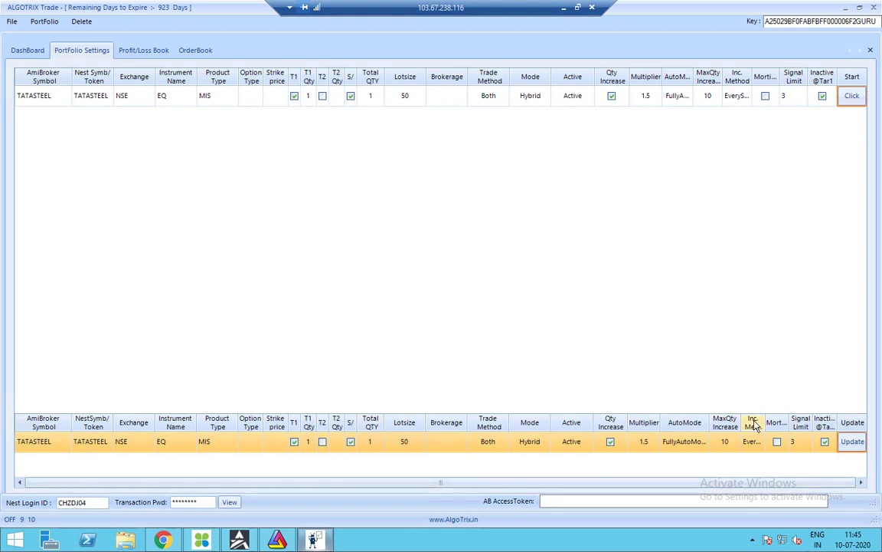
# Step: Set the TATASTEEL portfolio row's Signal Limit to 5 and update the row, acknowledging the Hybrid mode notice
pyautogui.click(804, 447)
pyautogui.click(850, 443)
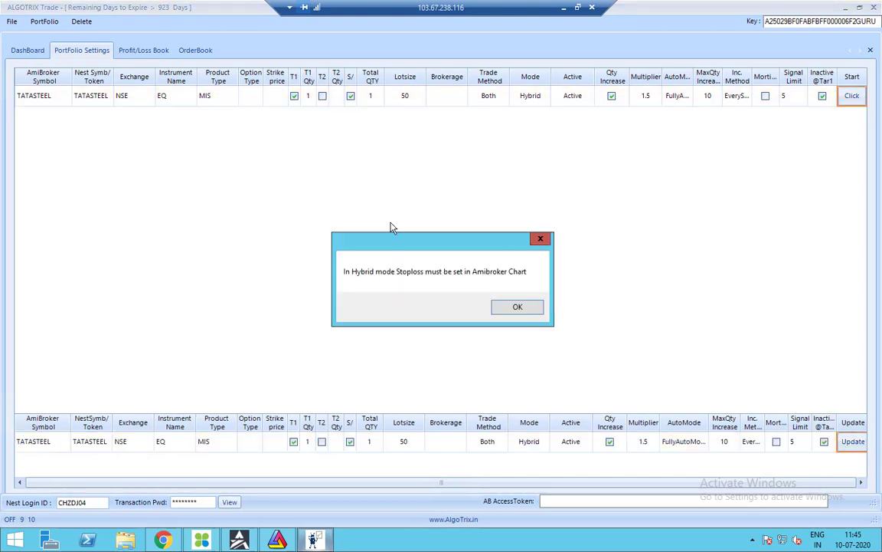
pyautogui.click(525, 308)
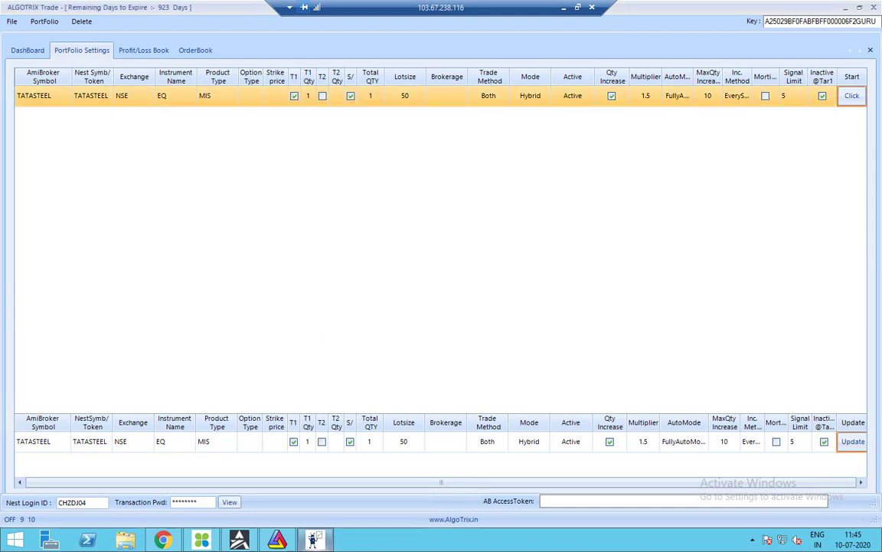
# Step: Switch to AmiBroker and review the target and stoploss points in the TATASTEEL chart's parameters
pyautogui.click(31, 51)
pyautogui.click(277, 540)
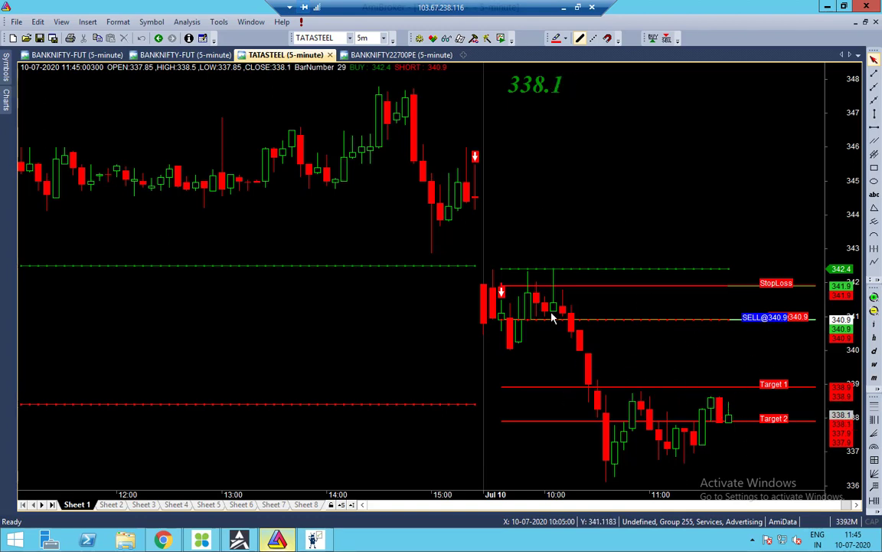
pyautogui.moveTo(552, 317)
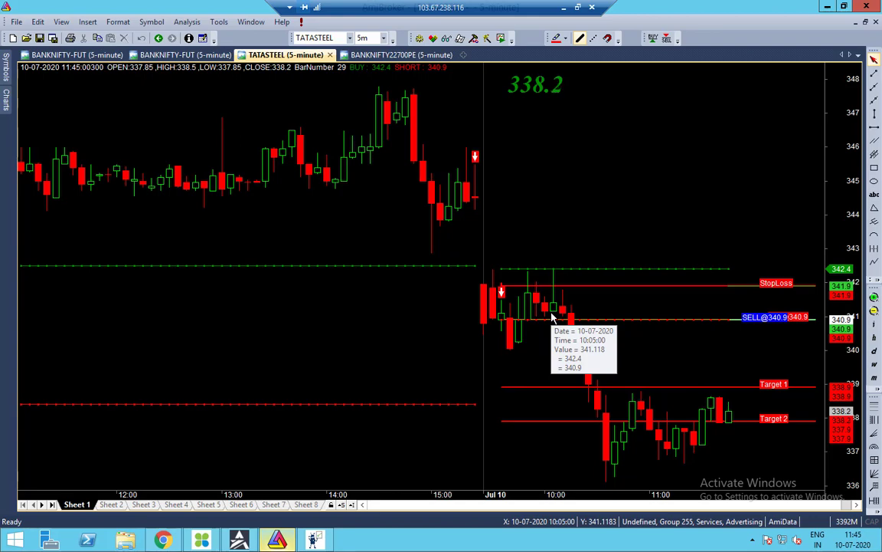
pyautogui.rightClick(556, 139)
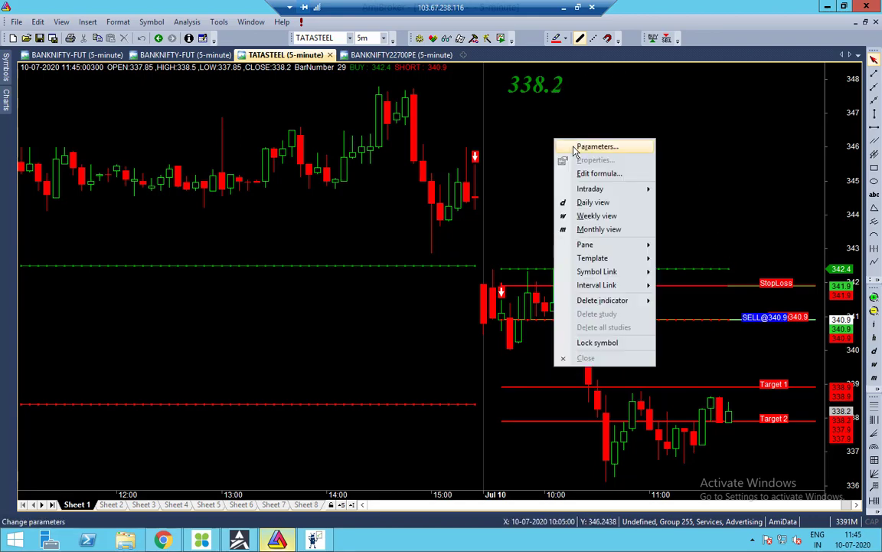
pyautogui.click(574, 149)
pyautogui.click(421, 343)
pyautogui.click(418, 355)
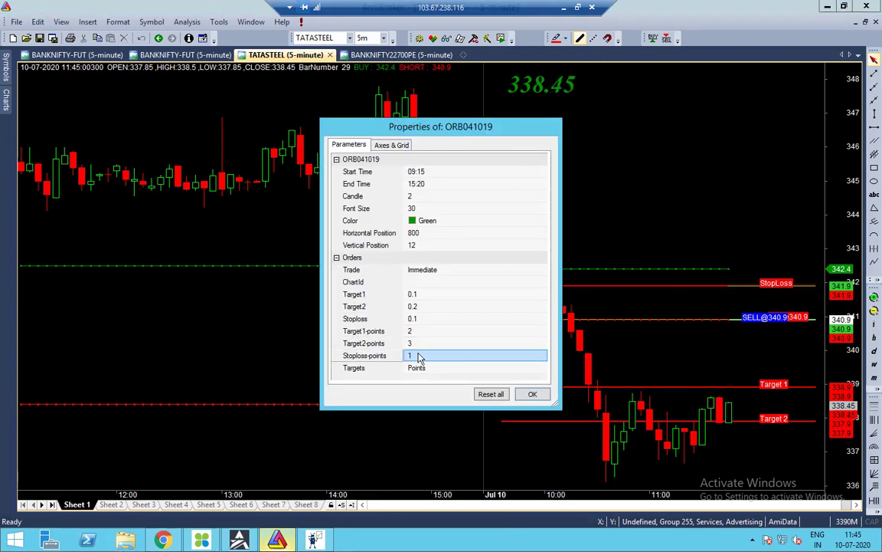
pyautogui.click(422, 332)
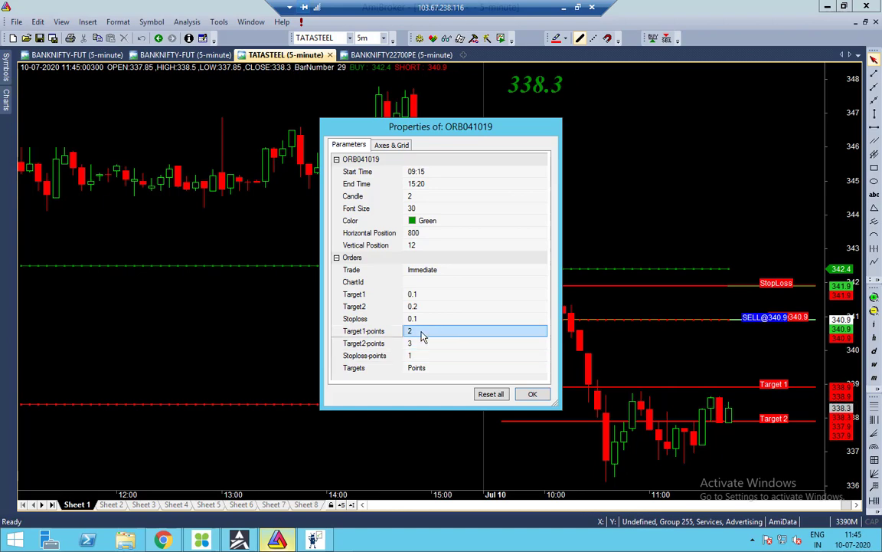
pyautogui.click(532, 394)
# Step: Set the Candle parameter of the TATASTEEL chart's ORB041019 indicator to 8
pyautogui.rightClick(575, 147)
pyautogui.click(596, 153)
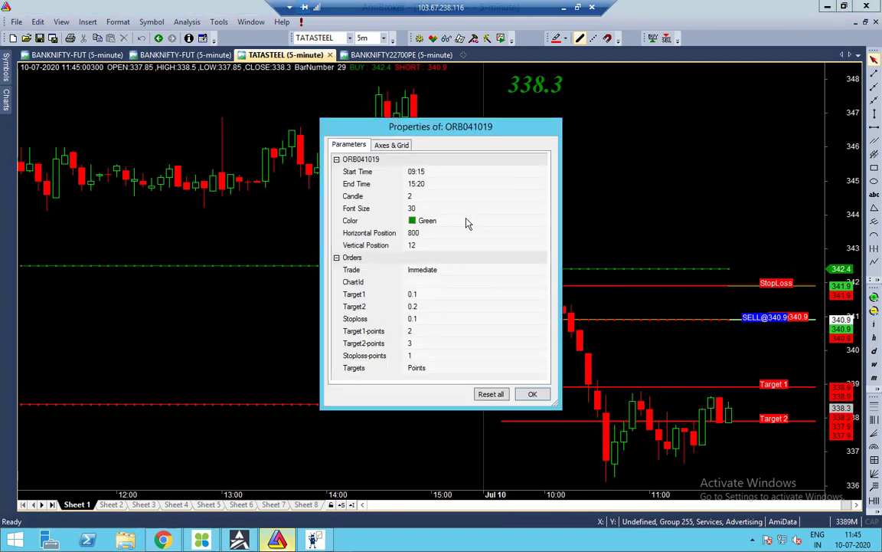
pyautogui.click(422, 196)
pyautogui.click(421, 197)
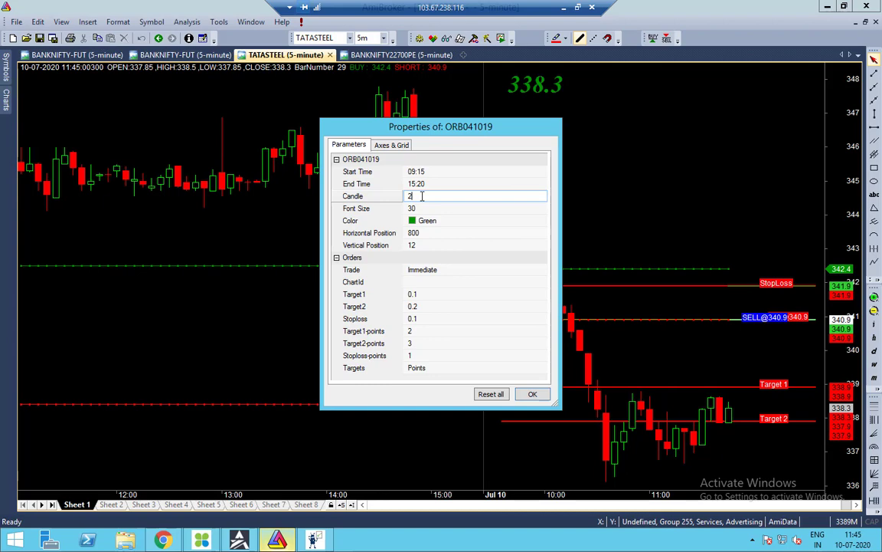
pyautogui.write('8')
pyautogui.click(533, 393)
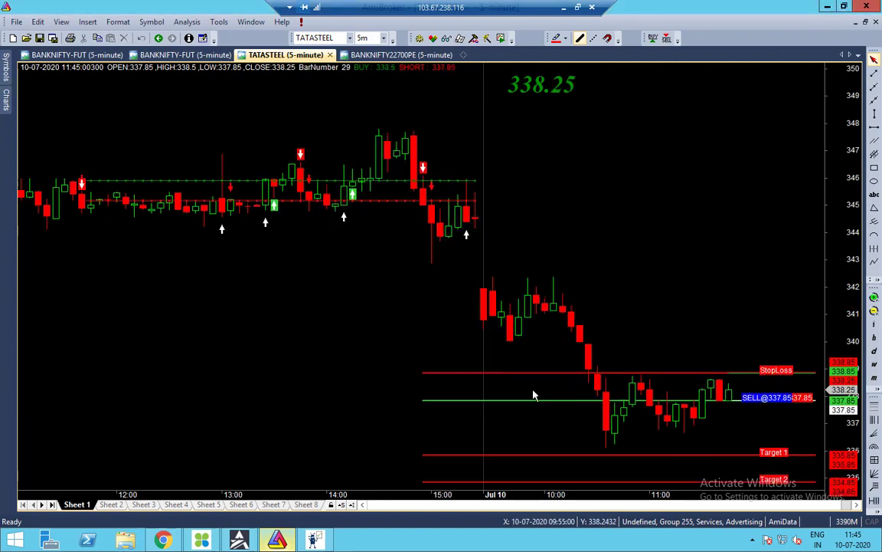
# Step: Zoom the TATASTEEL chart in and out to examine its signals and its StopLoss, sell and target levels
pyautogui.click(874, 301)
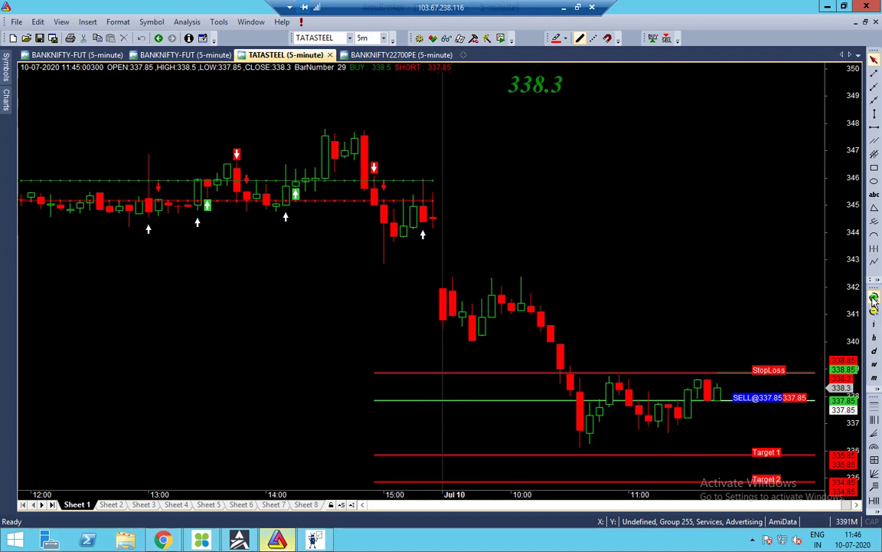
pyautogui.click(874, 301)
pyautogui.click(874, 301)
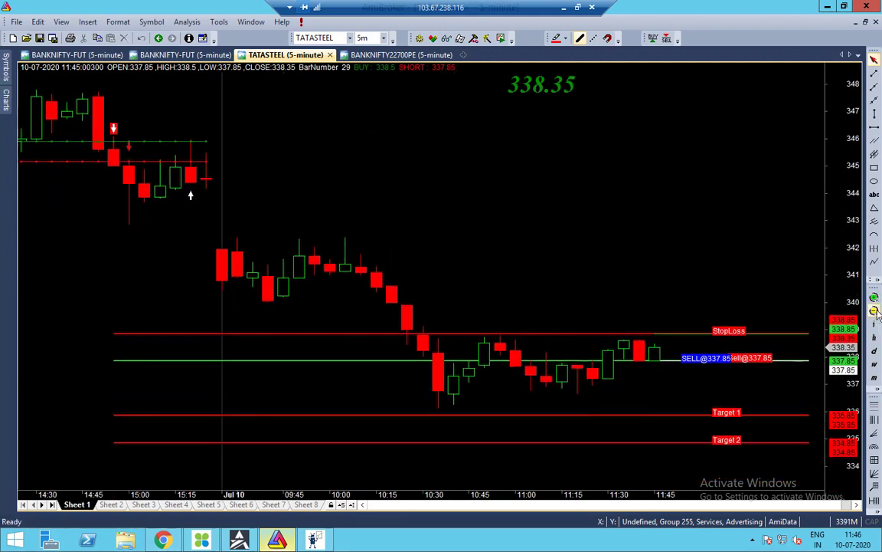
pyautogui.click(874, 311)
pyautogui.click(874, 310)
pyautogui.click(874, 311)
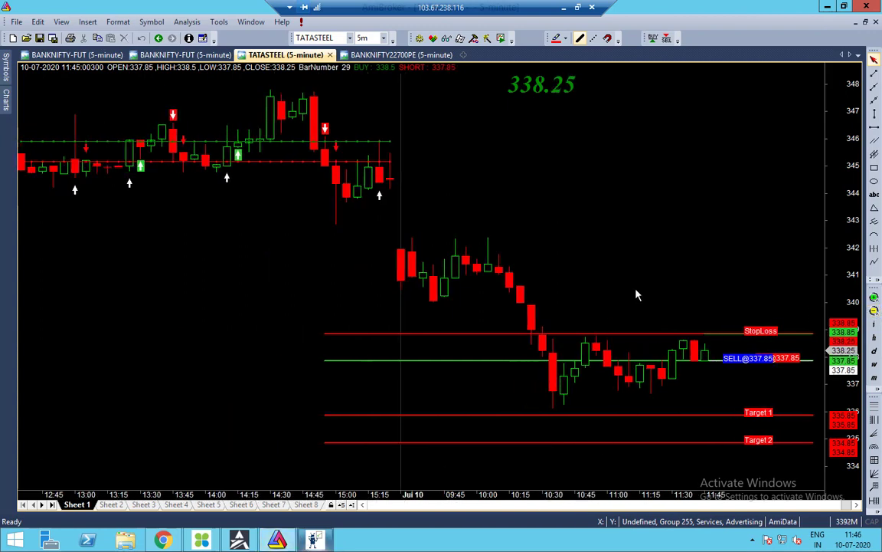
pyautogui.moveTo(747, 243)
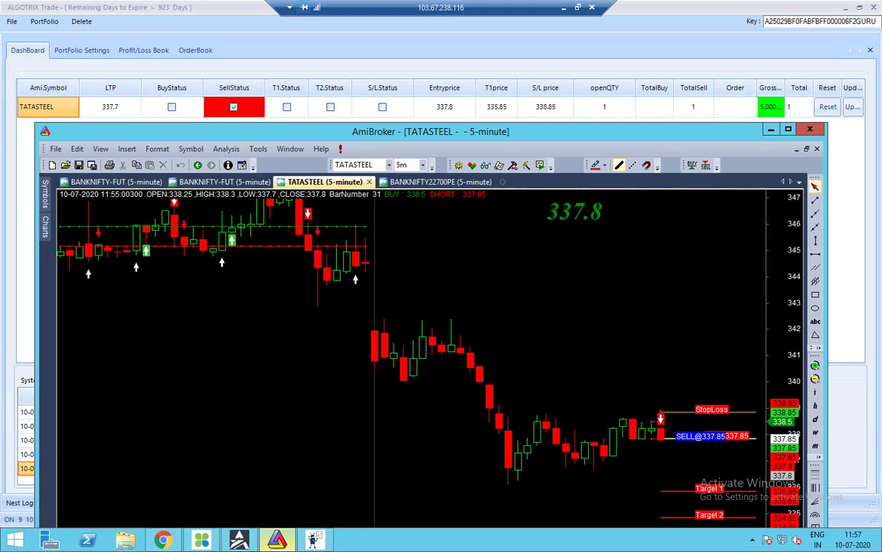
# Step: Switch to the Nest trading terminal, fetch the current positions and examine the TATASTEEL position's values and quantities
pyautogui.click(205, 543)
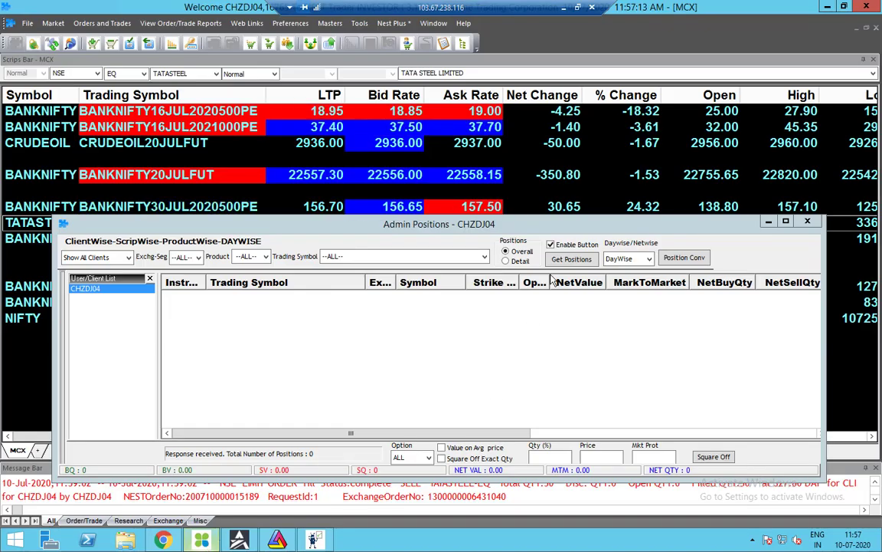
pyautogui.click(571, 260)
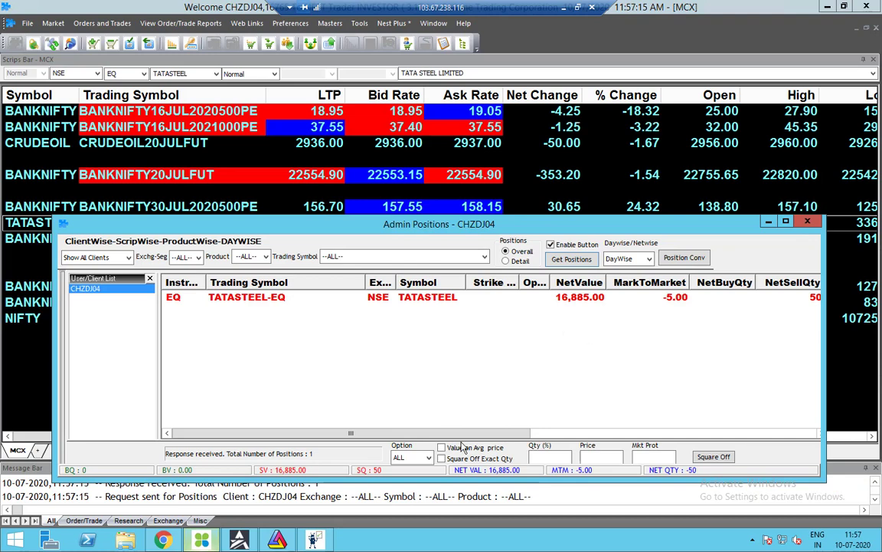
pyautogui.moveTo(475, 435); pyautogui.dragTo(571, 432)
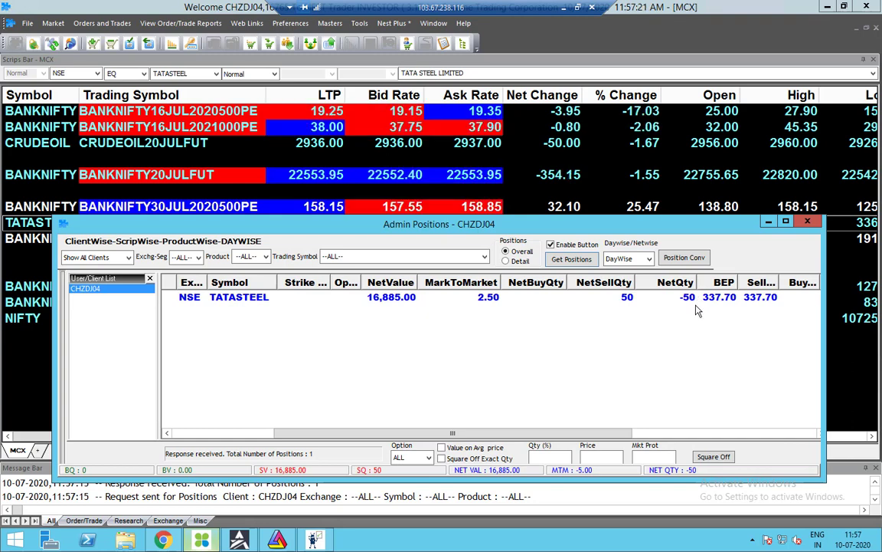
pyautogui.moveTo(597, 436); pyautogui.dragTo(682, 437)
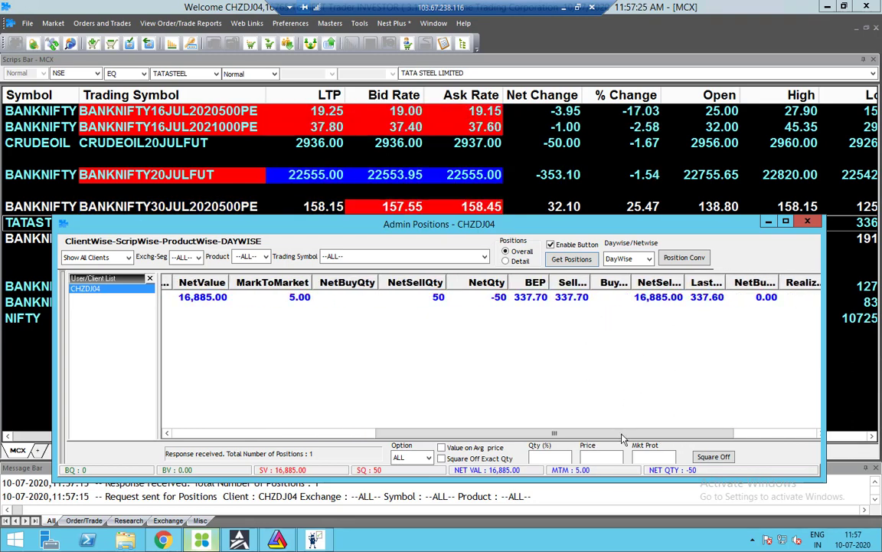
pyautogui.moveTo(627, 434); pyautogui.dragTo(423, 435)
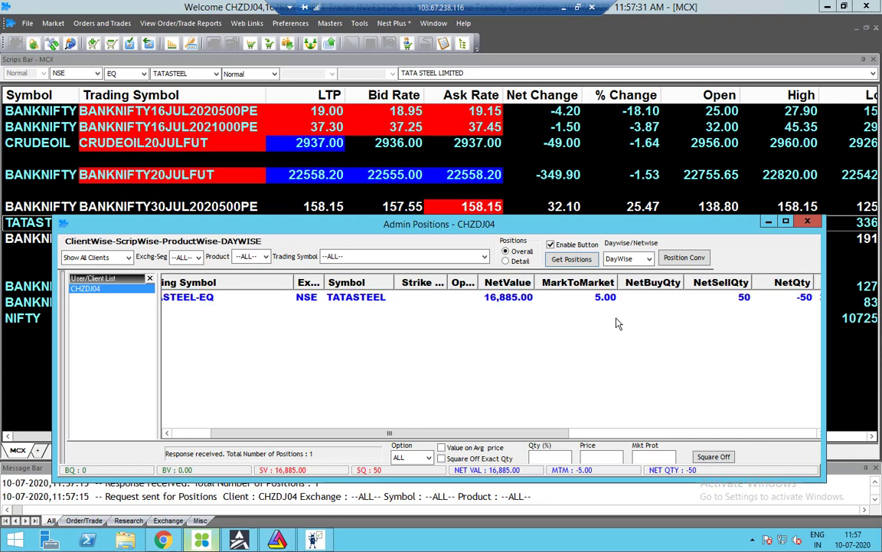
# Step: Switch back to AmiBroker and maximize its window with the TATASTEEL chart
pyautogui.click(277, 540)
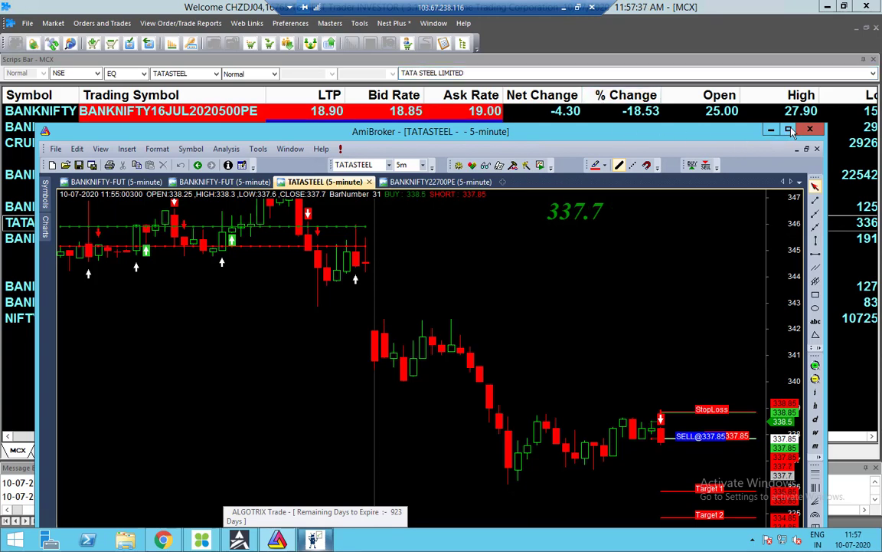
pyautogui.doubleClick(620, 130)
pyautogui.doubleClick(525, 7)
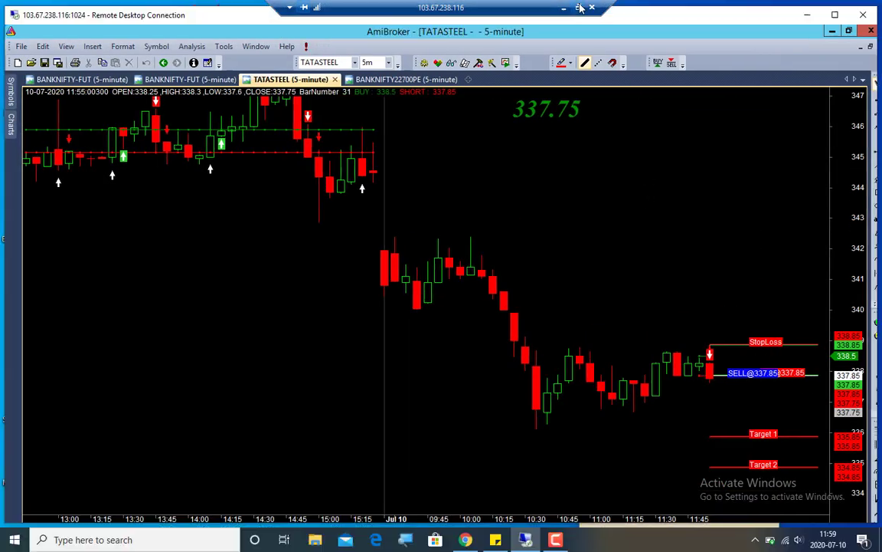
pyautogui.click(557, 540)
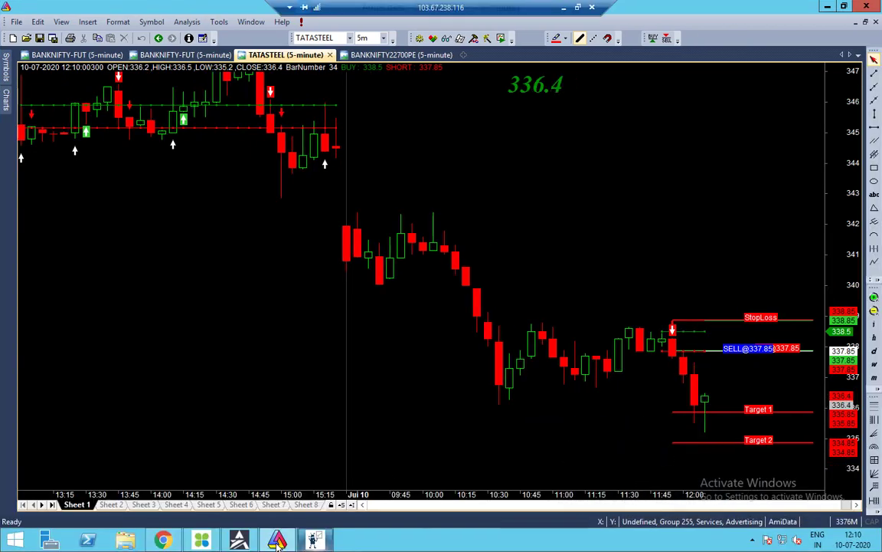
# Step: Refresh the open positions in the Nest trading terminal to check the TATASTEEL trade after Target 1
pyautogui.click(313, 540)
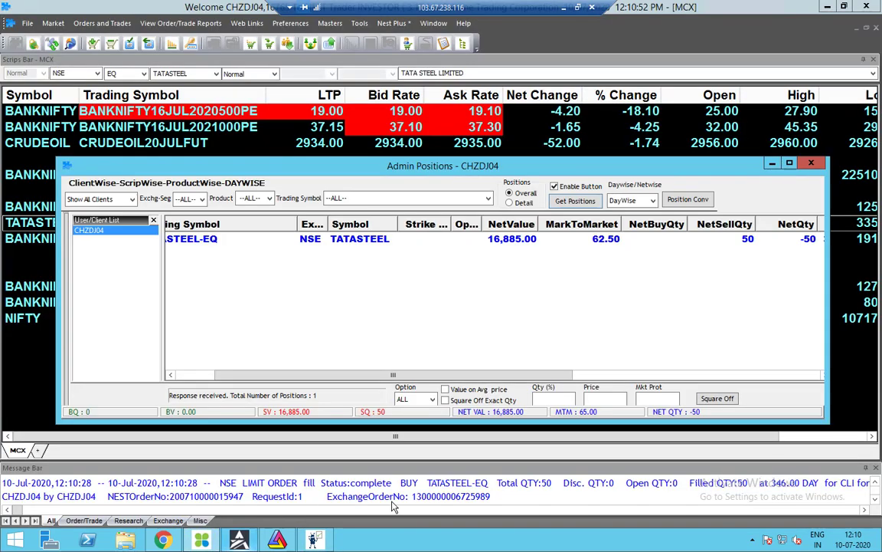
pyautogui.click(239, 540)
pyautogui.click(574, 201)
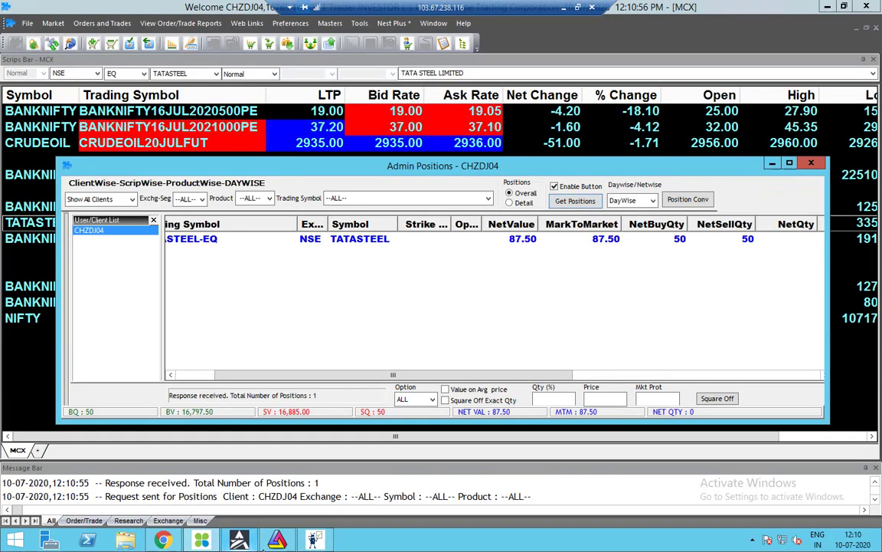
pyautogui.click(278, 540)
pyautogui.click(278, 540)
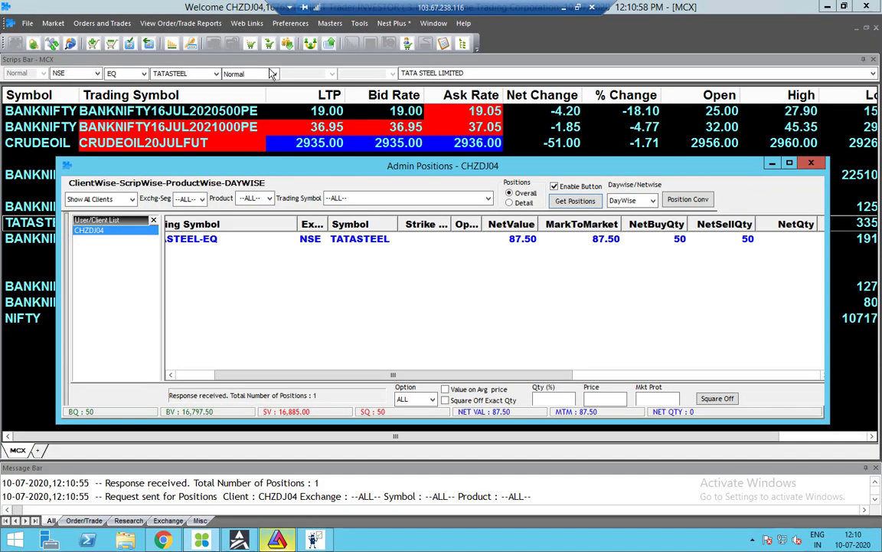
# Step: Switch to ALGOTRIX Trade and compare TATASTEEL's status in the dashboard, Profit/Loss Book and portfolio settings
pyautogui.click(313, 540)
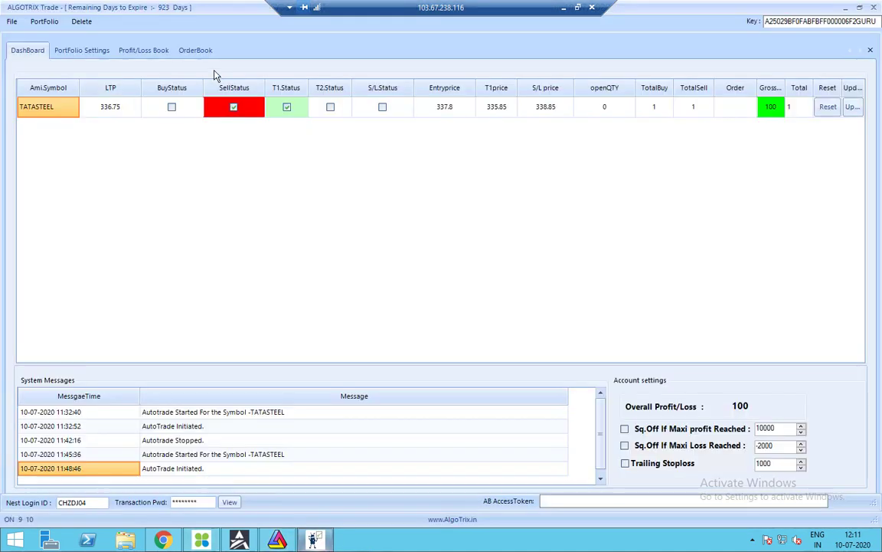
pyautogui.click(135, 54)
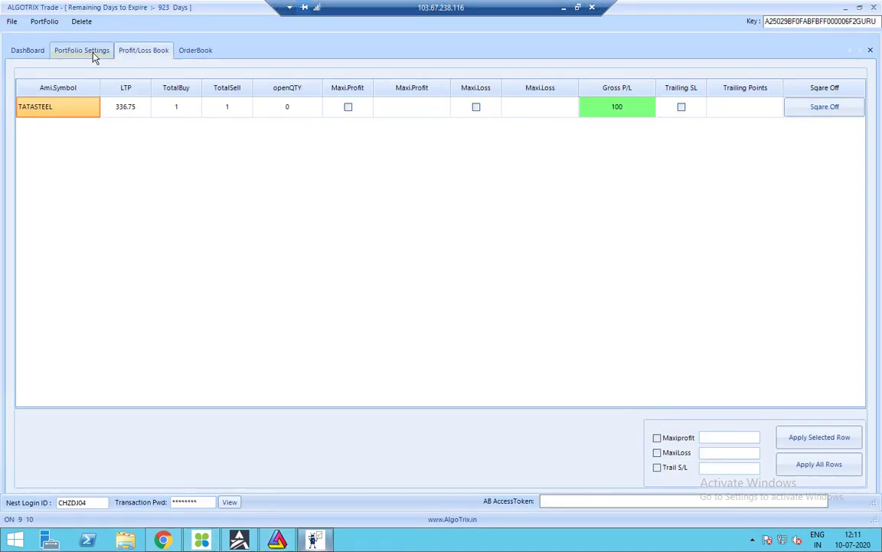
pyautogui.click(83, 47)
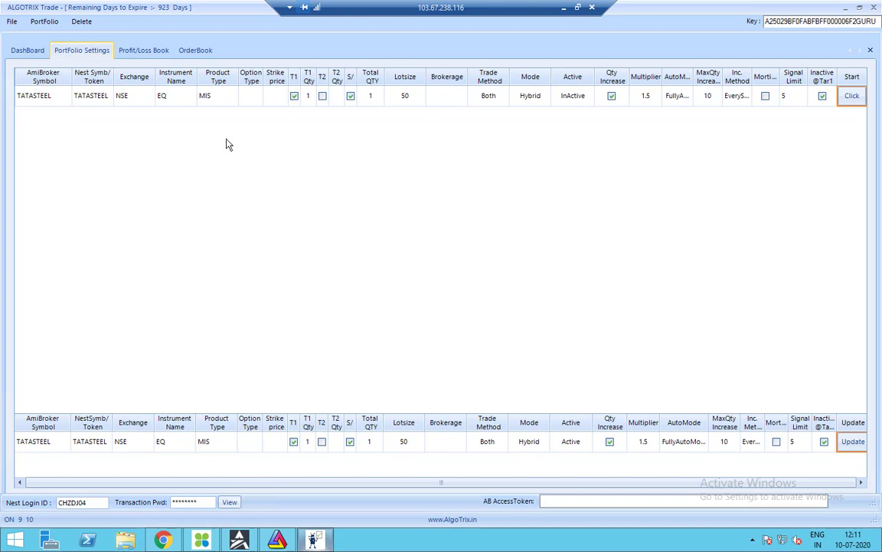
pyautogui.click(156, 56)
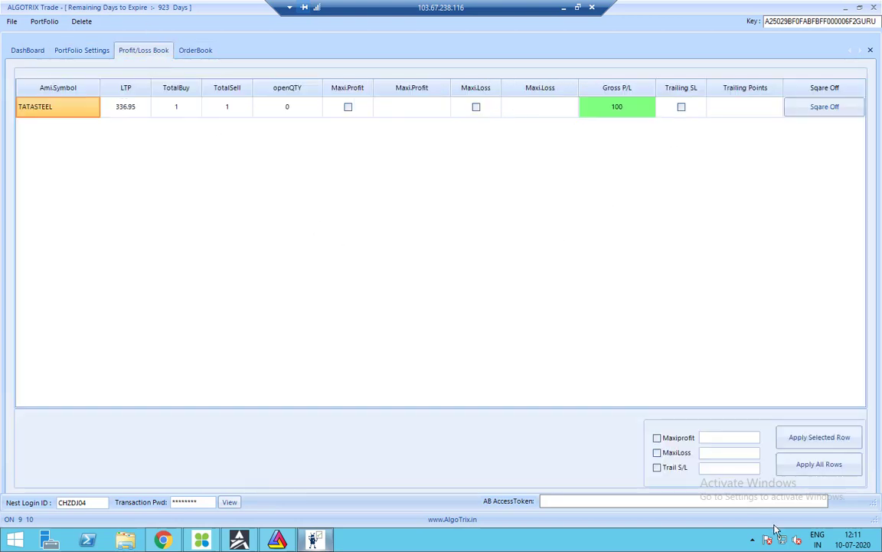
pyautogui.click(79, 53)
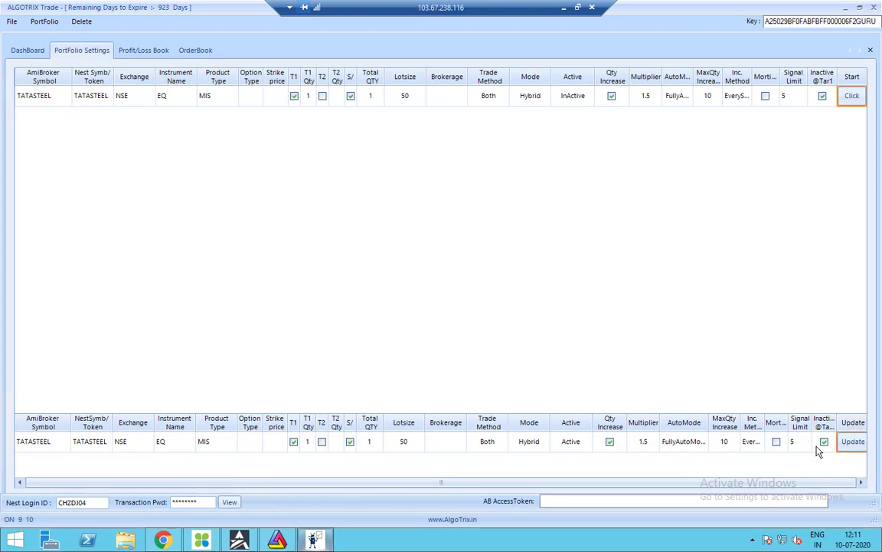
pyautogui.click(142, 57)
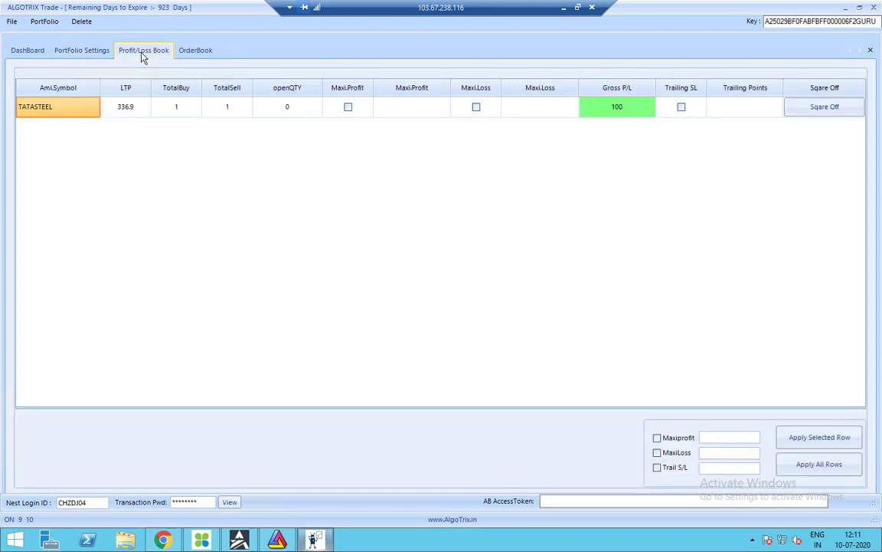
pyautogui.click(66, 51)
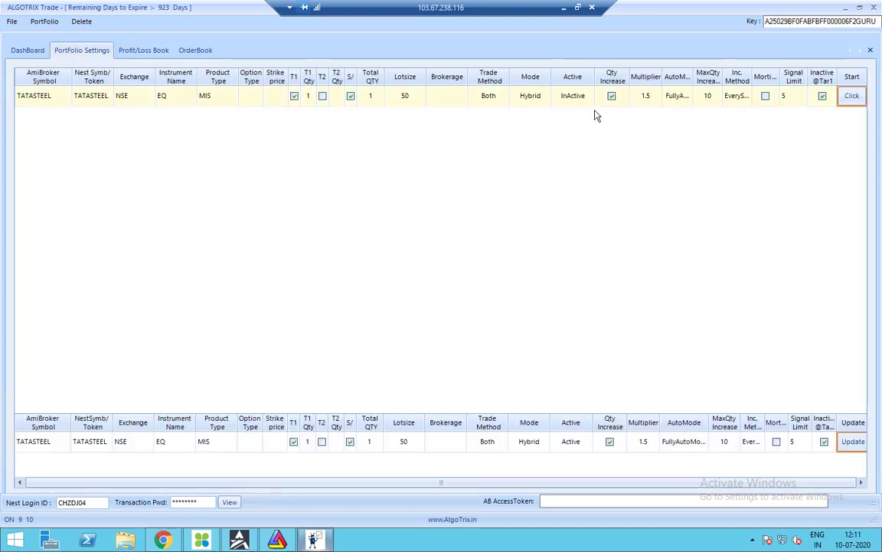
# Step: Check TATASTEEL's dashboard status, refresh its positions in the Nest trading terminal, and return to ALGOTRIX Trade
pyautogui.click(32, 51)
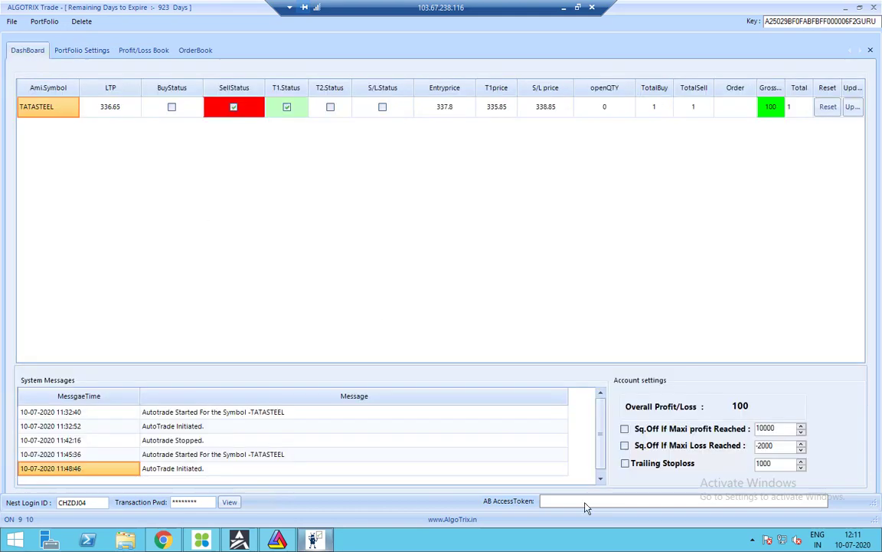
pyautogui.click(201, 540)
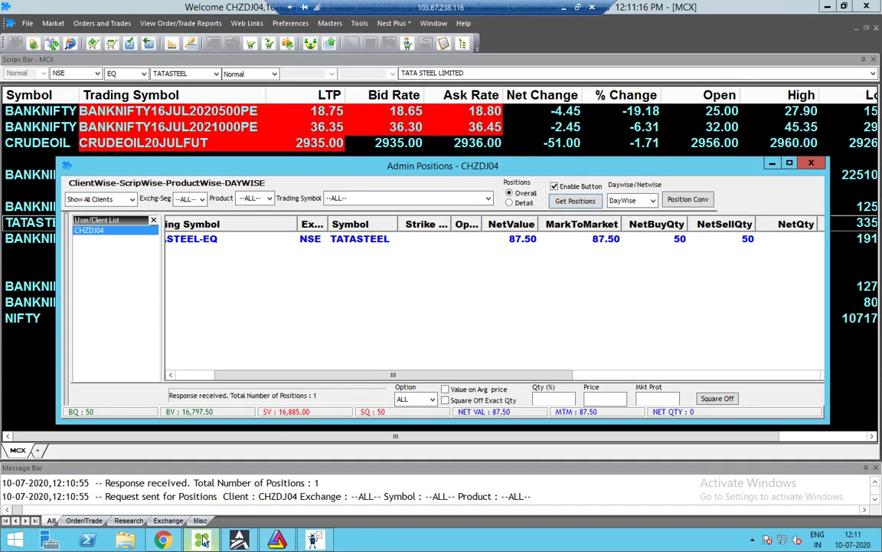
pyautogui.click(575, 201)
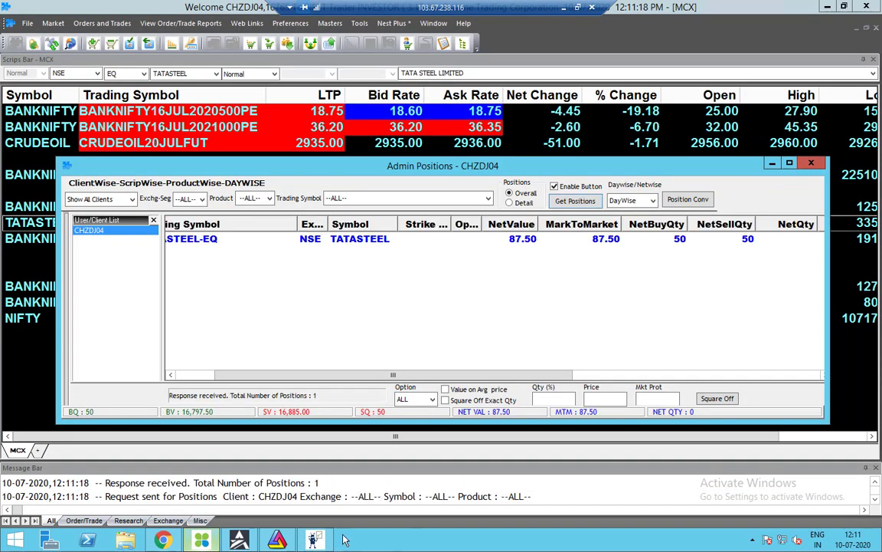
pyautogui.click(316, 541)
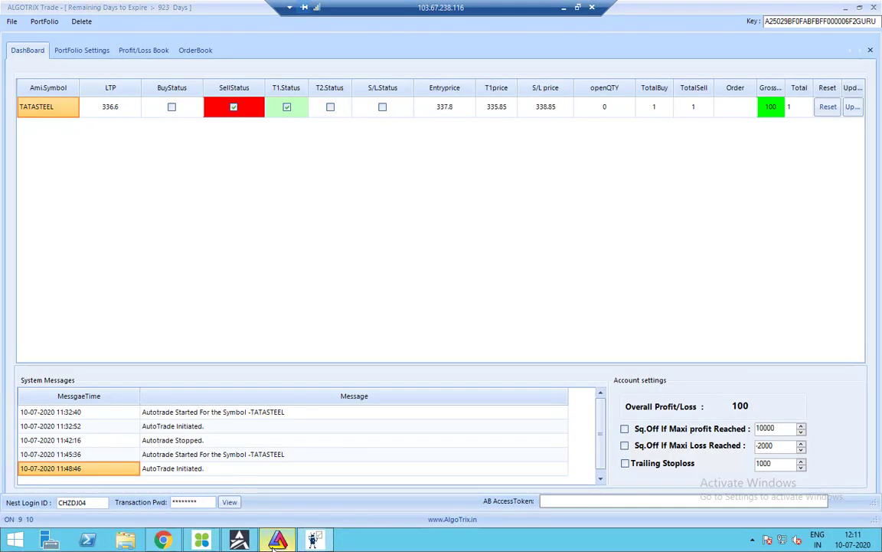
# Step: Switch to AmiBroker and set the Candle parameter of the TATASTEEL chart's ORB041019 indicator to 34
pyautogui.hotkey('alt', 'Tab')
pyautogui.rightClick(362, 113)
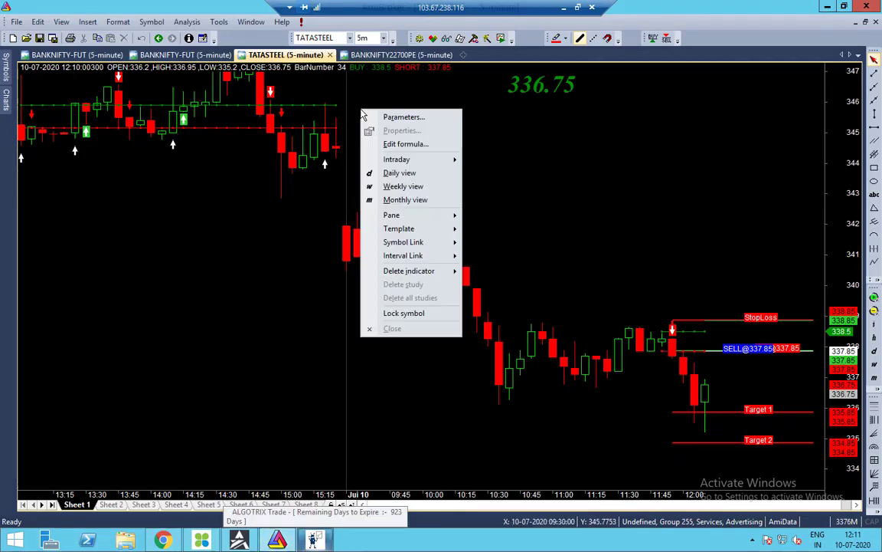
pyautogui.click(373, 117)
pyautogui.click(439, 198)
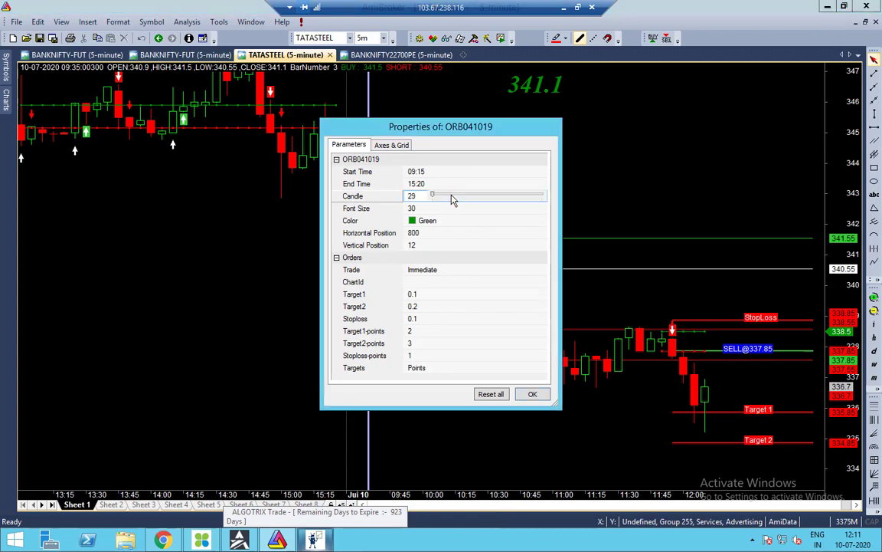
pyautogui.press('Right')
pyautogui.press('Right')
pyautogui.press('Right')
pyautogui.press('Right')
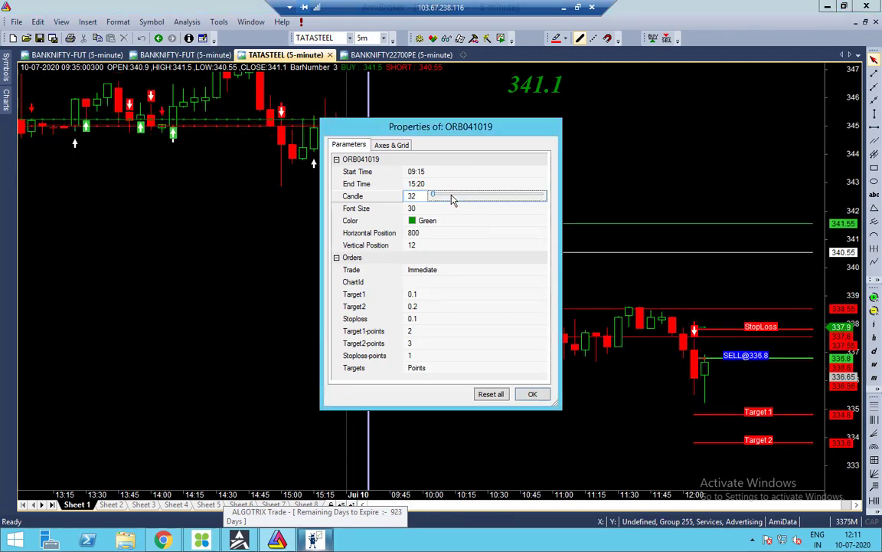
pyautogui.press('Right')
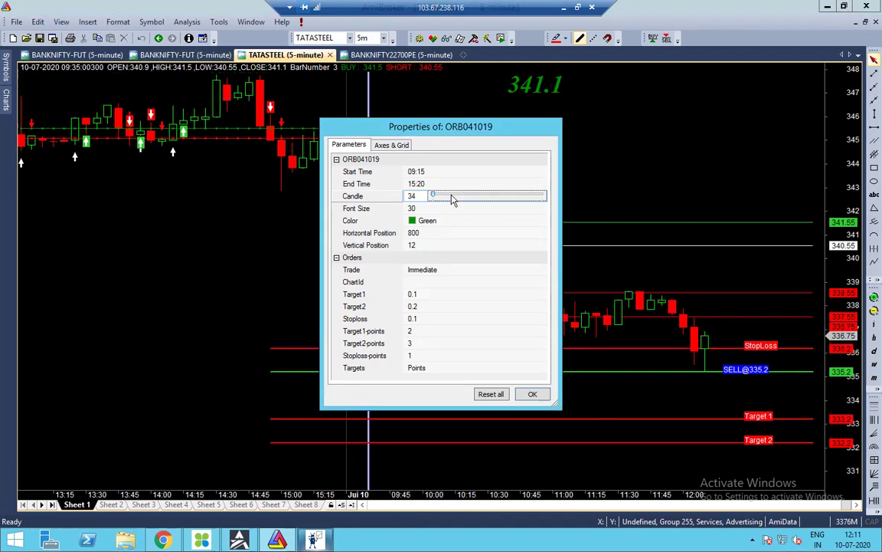
pyautogui.click(533, 394)
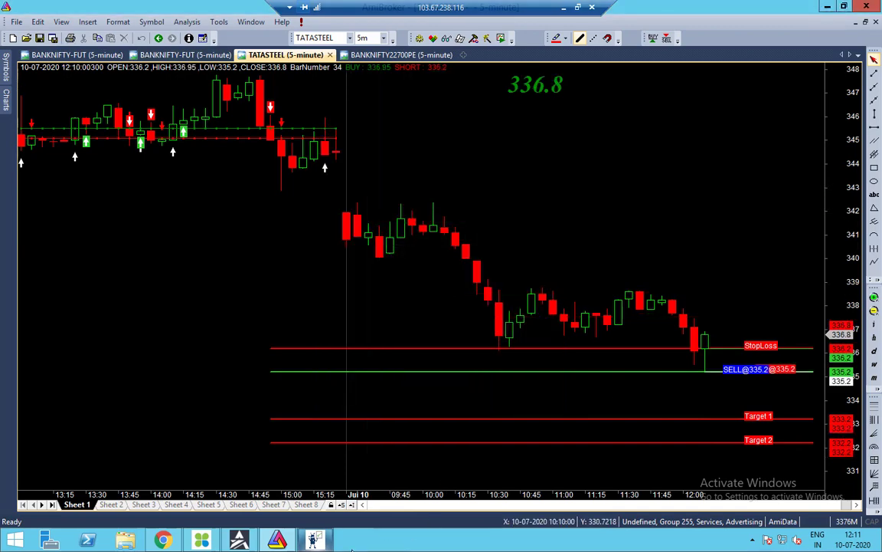
# Step: Switch to ALGOTRIX Trade, update TATASTEEL's portfolio settings to Active and start its Hybrid-mode autotrade, acknowledging the stoploss notice
pyautogui.hotkey('alt', 'Tab')
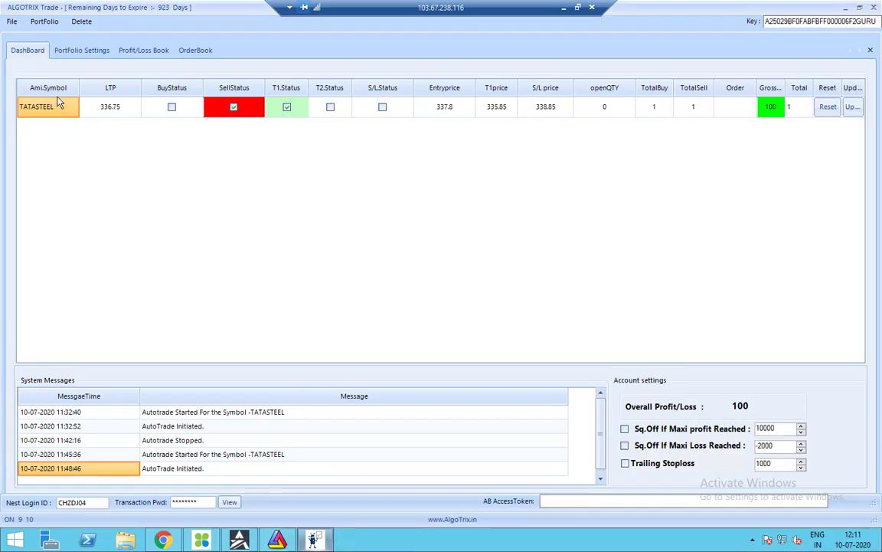
pyautogui.click(82, 22)
pyautogui.click(80, 36)
pyautogui.click(77, 49)
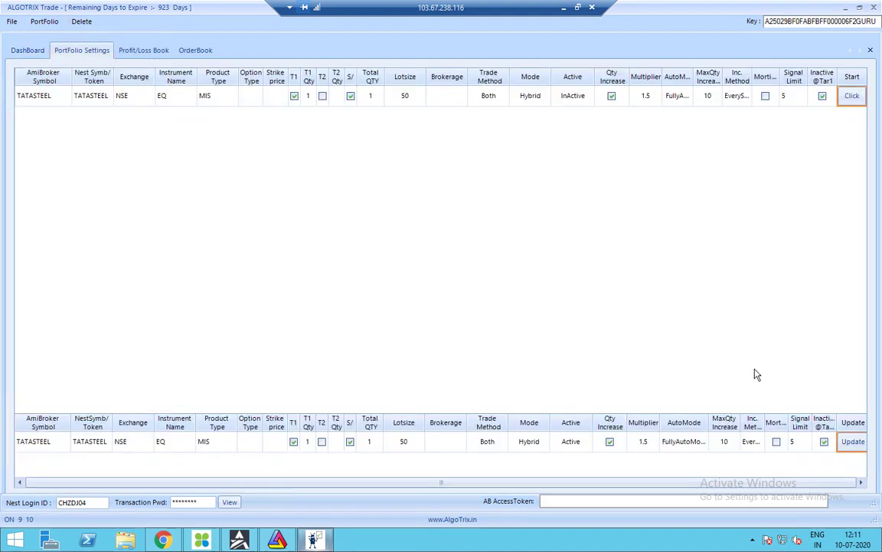
pyautogui.click(854, 441)
pyautogui.click(853, 97)
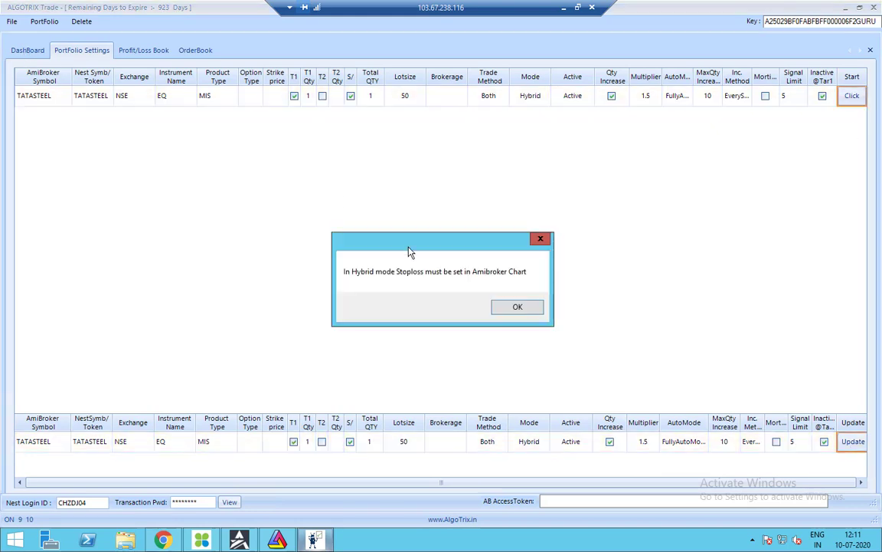
pyautogui.click(509, 303)
# Step: Reset the TATASTEEL row in the dashboard, confirm the reset and update the row
pyautogui.click(23, 54)
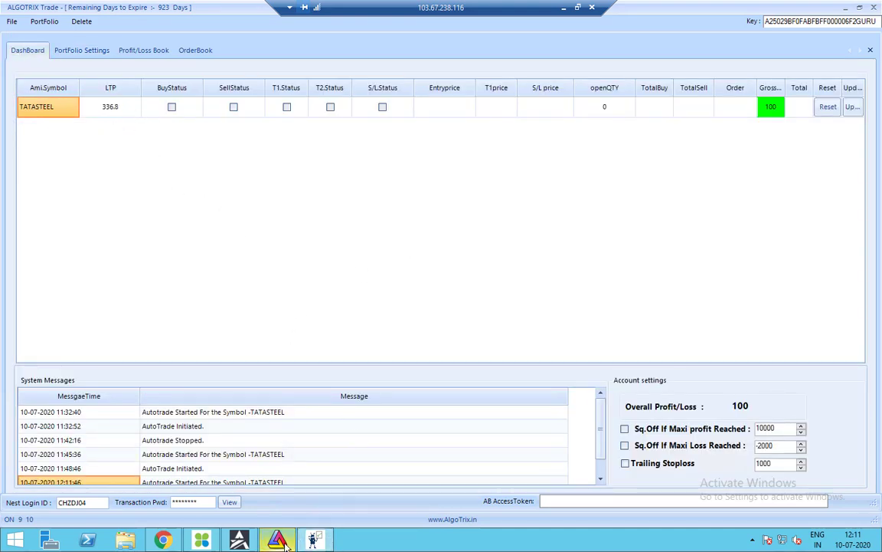
pyautogui.click(828, 106)
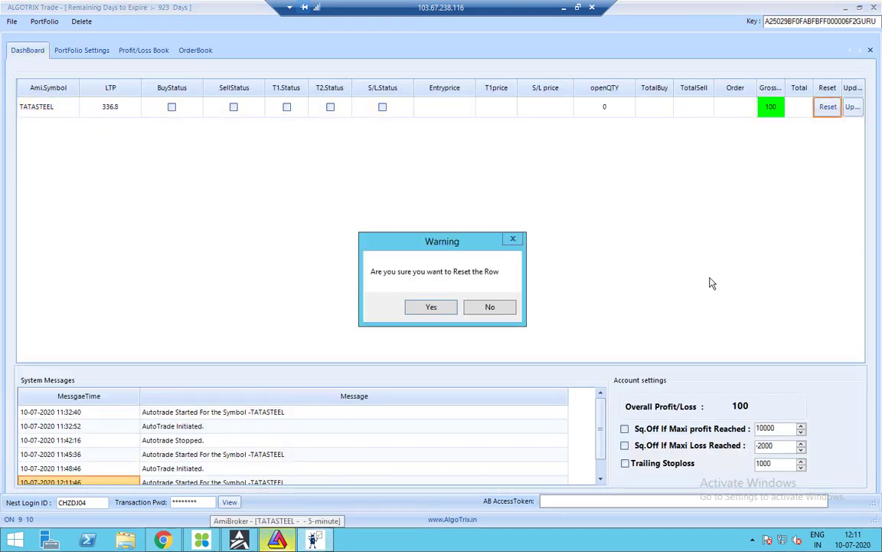
pyautogui.click(438, 307)
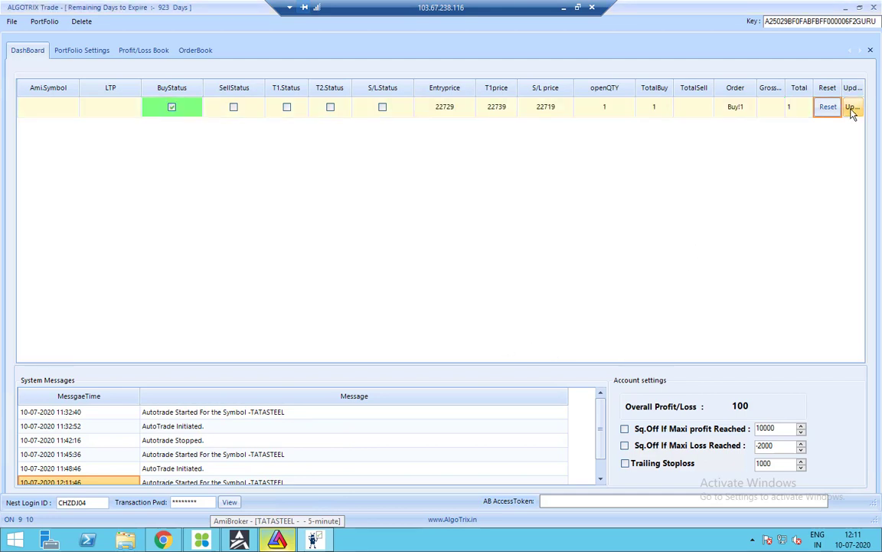
pyautogui.click(853, 109)
pyautogui.click(517, 306)
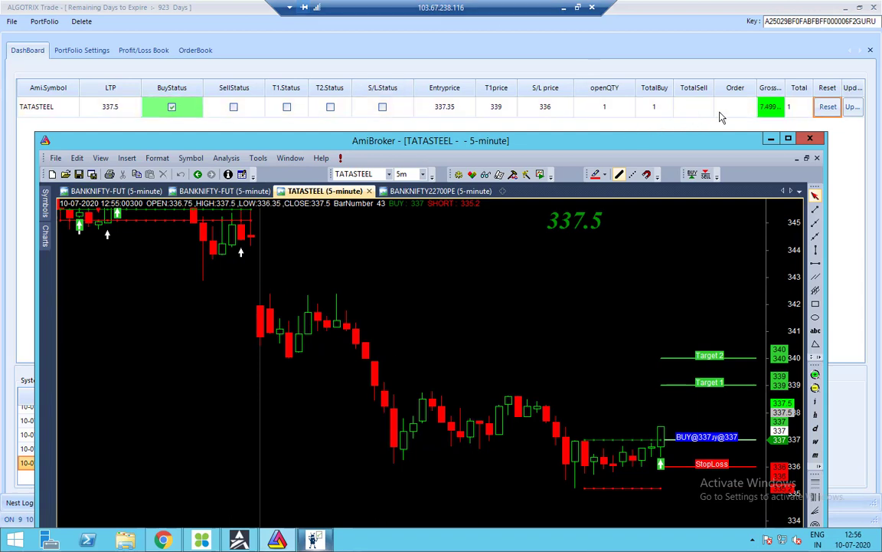
# Step: Examine TATASTEEL's position quantities in the Nest trading terminal and its buy, target and stoploss levels on the AmiBroker chart
pyautogui.click(200, 540)
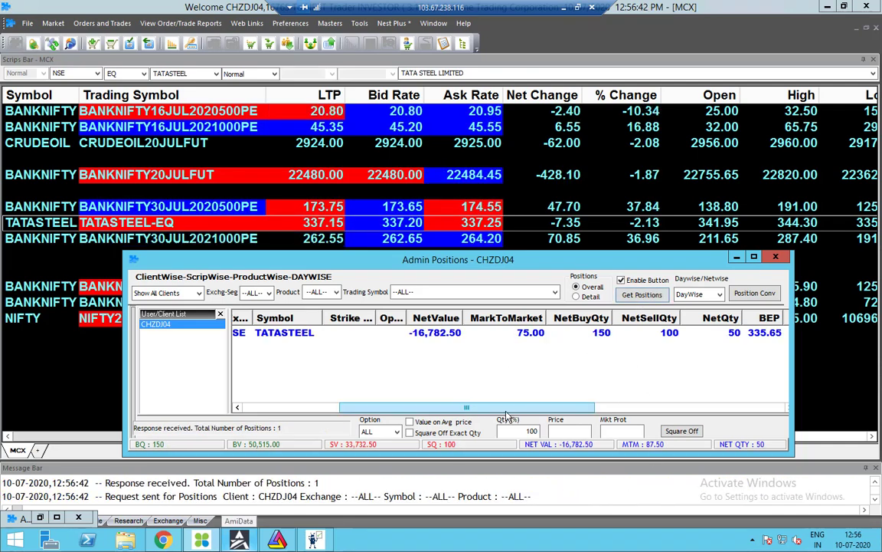
pyautogui.moveTo(507, 408); pyautogui.dragTo(587, 418)
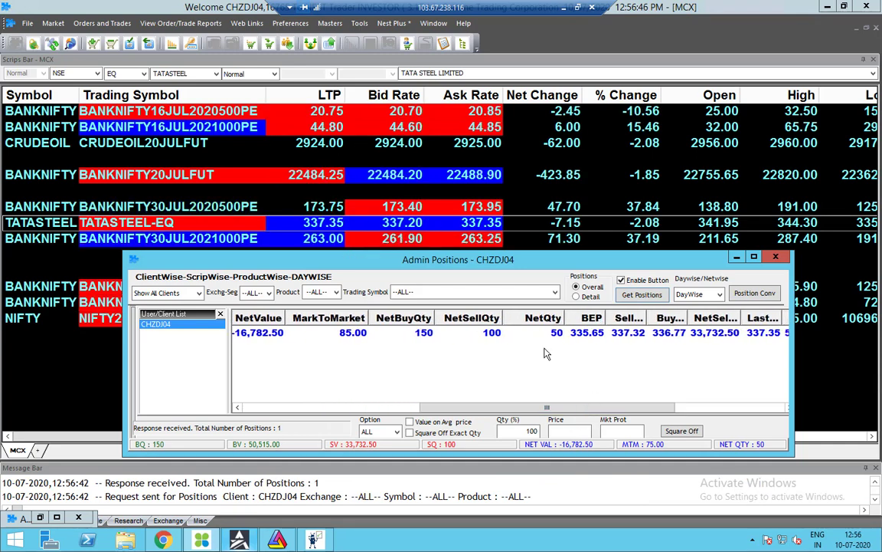
pyautogui.click(276, 536)
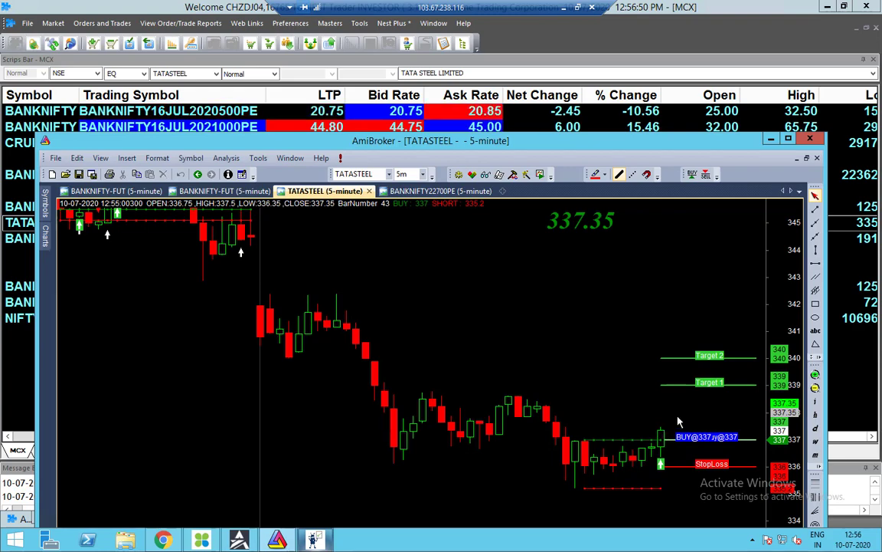
pyautogui.click(312, 540)
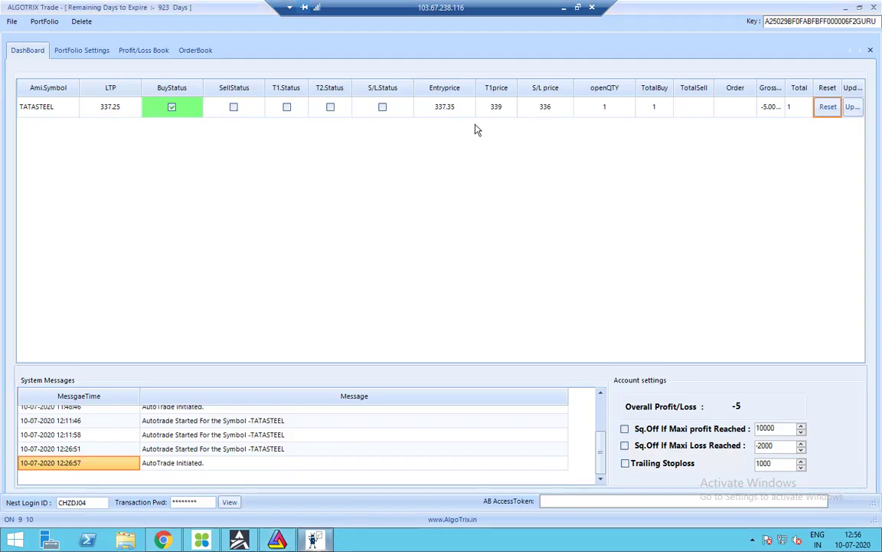
pyautogui.click(143, 50)
pyautogui.click(82, 49)
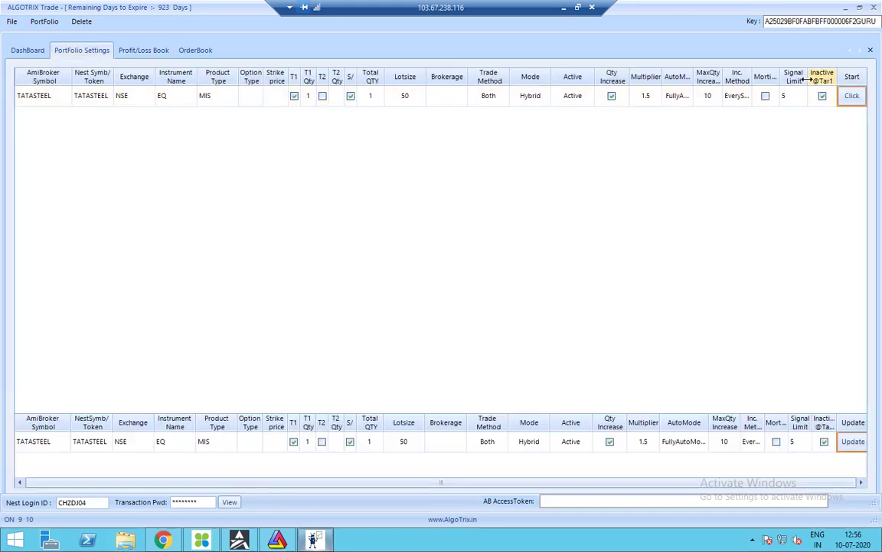
pyautogui.moveTo(805, 79); pyautogui.dragTo(803, 79)
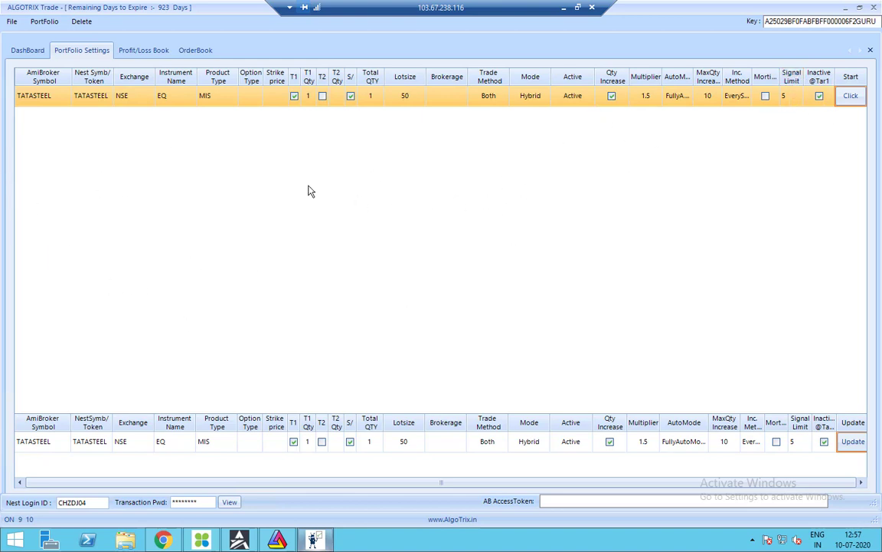
pyautogui.click(28, 51)
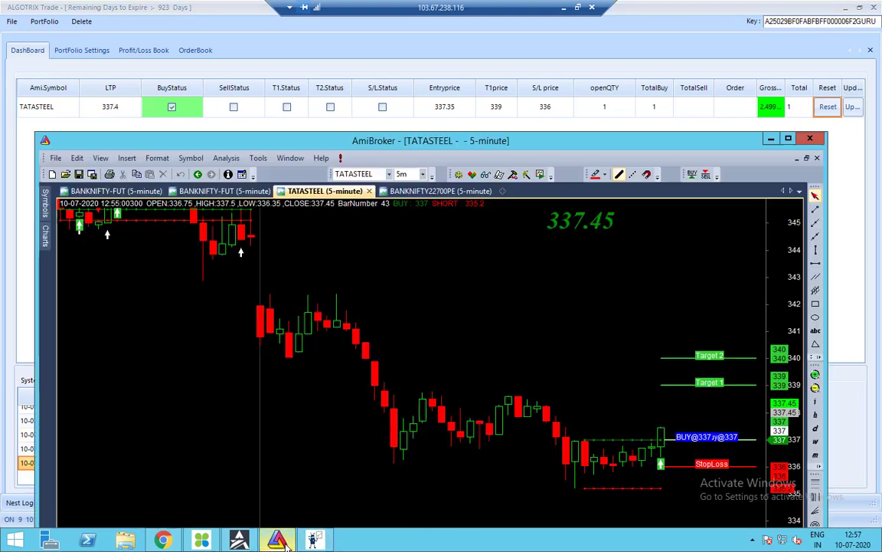
# Step: Compare the AmiBroker TATASTEEL chart with the open Nest position, ending on the chart
pyautogui.click(278, 540)
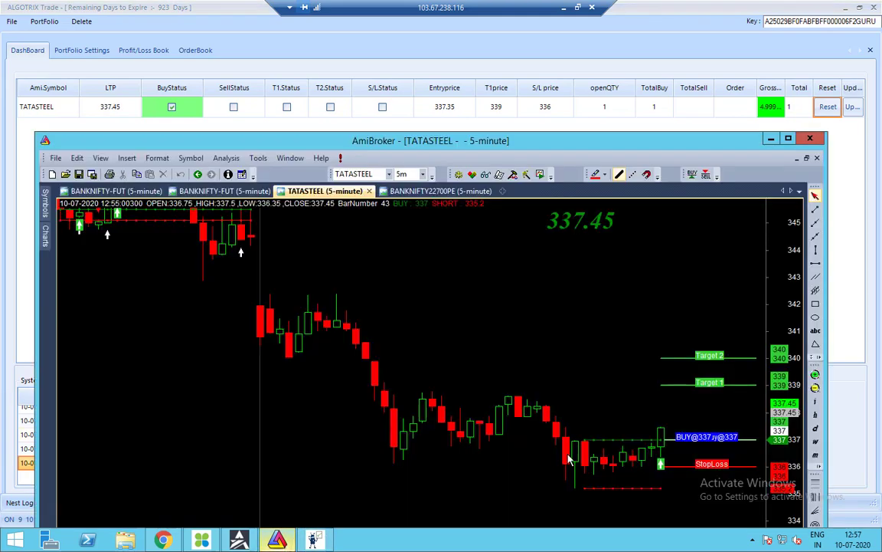
pyautogui.click(203, 540)
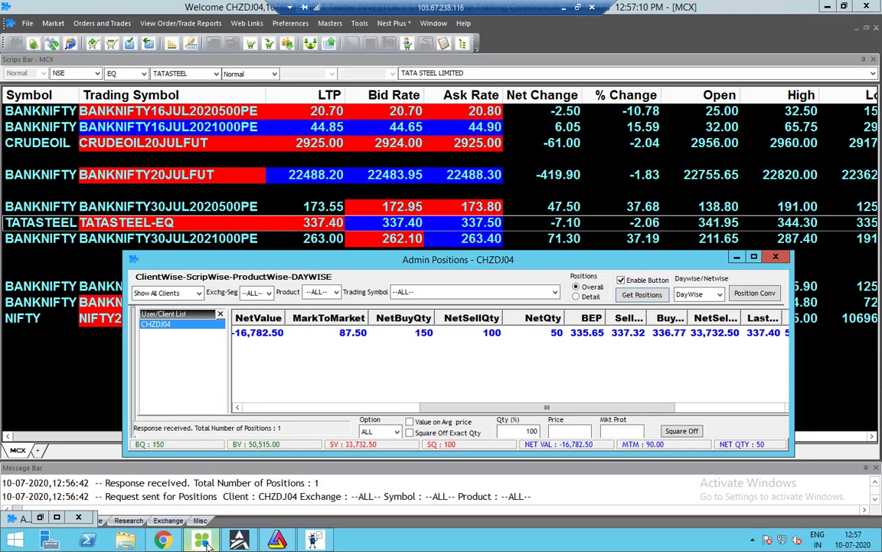
pyautogui.click(277, 540)
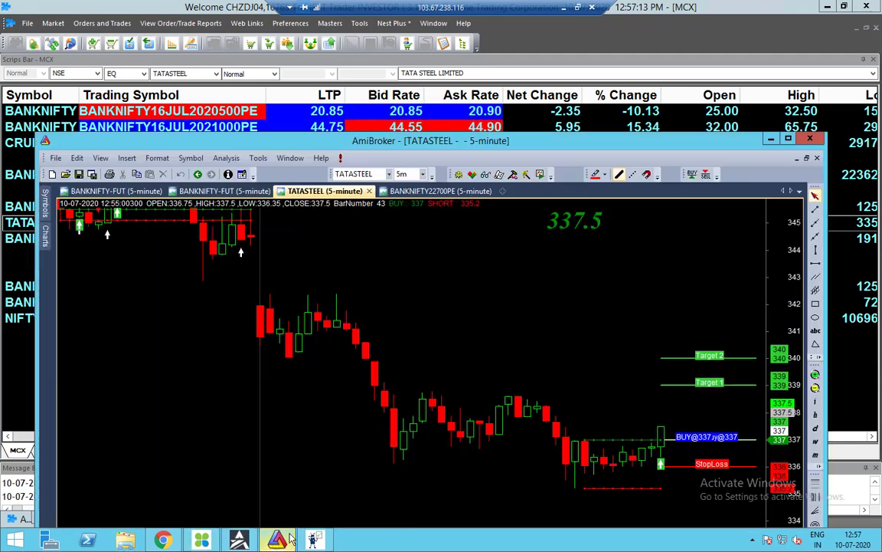
pyautogui.click(578, 7)
pyautogui.click(556, 540)
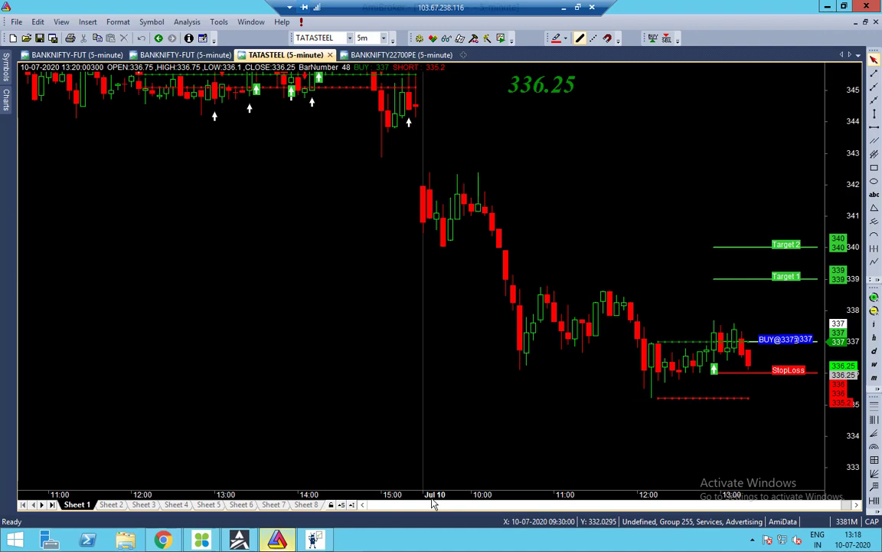
# Step: Check TATASTEEL in the ALGOTRIX Trade dashboard, then restore the AmiBroker window down and place it just beneath the dashboard's TATASTEEL row
pyautogui.click(313, 540)
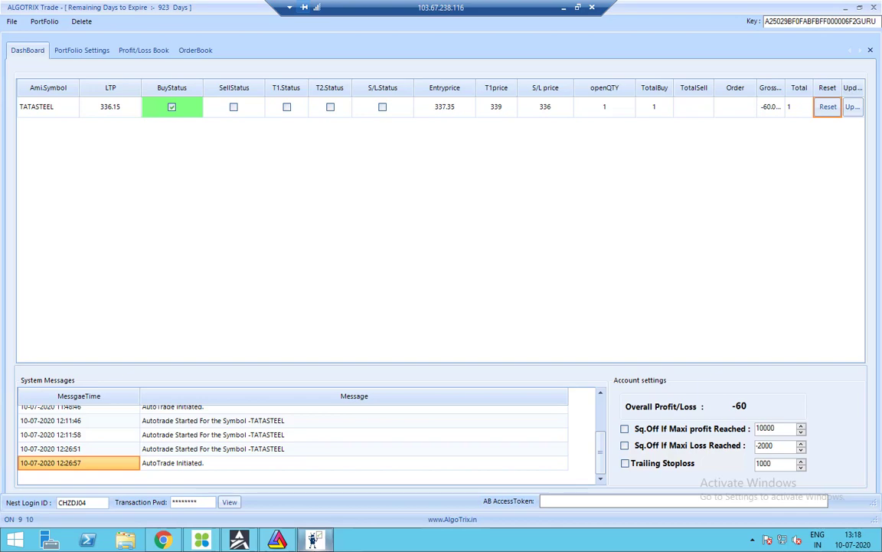
pyautogui.click(278, 540)
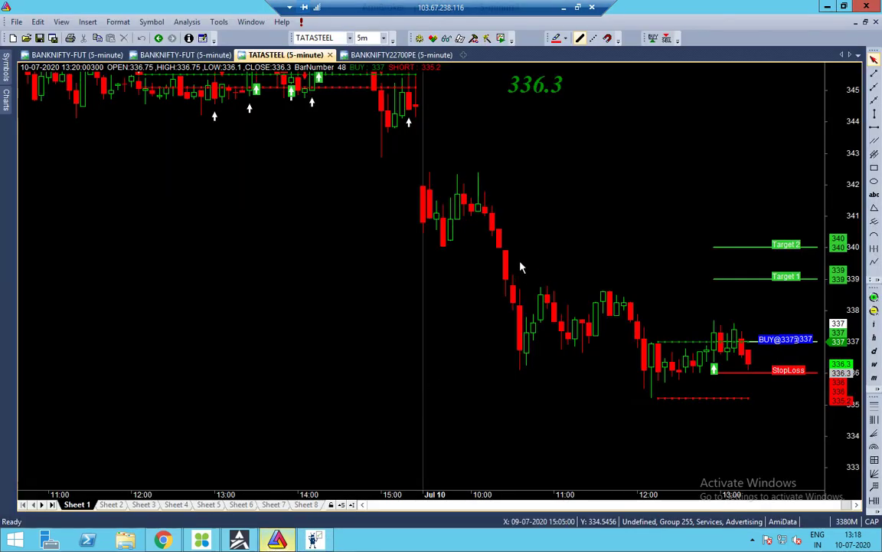
pyautogui.click(846, 6)
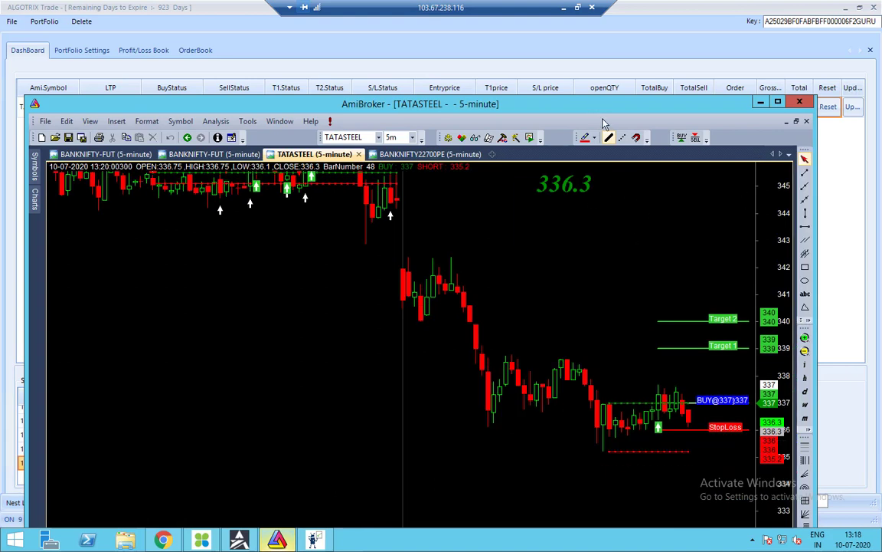
pyautogui.moveTo(599, 105); pyautogui.dragTo(605, 125)
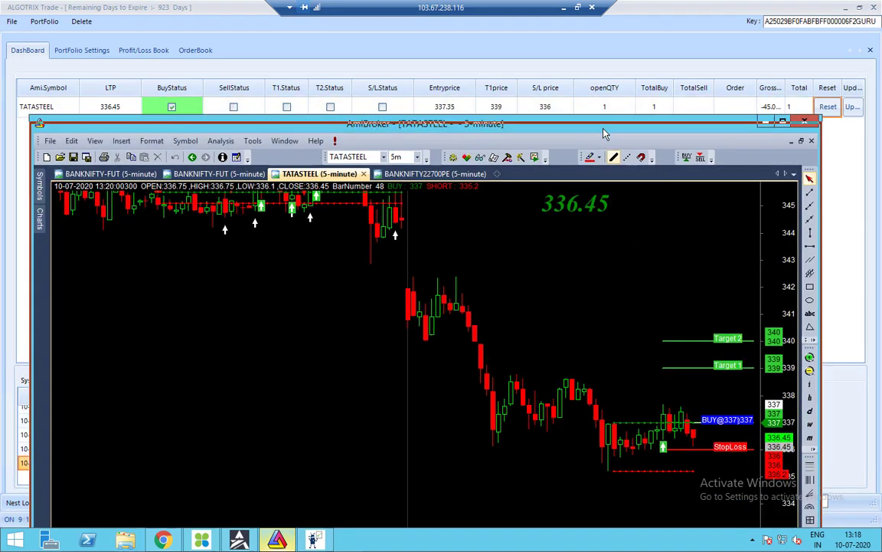
pyautogui.moveTo(543, 115); pyautogui.dragTo(543, 123)
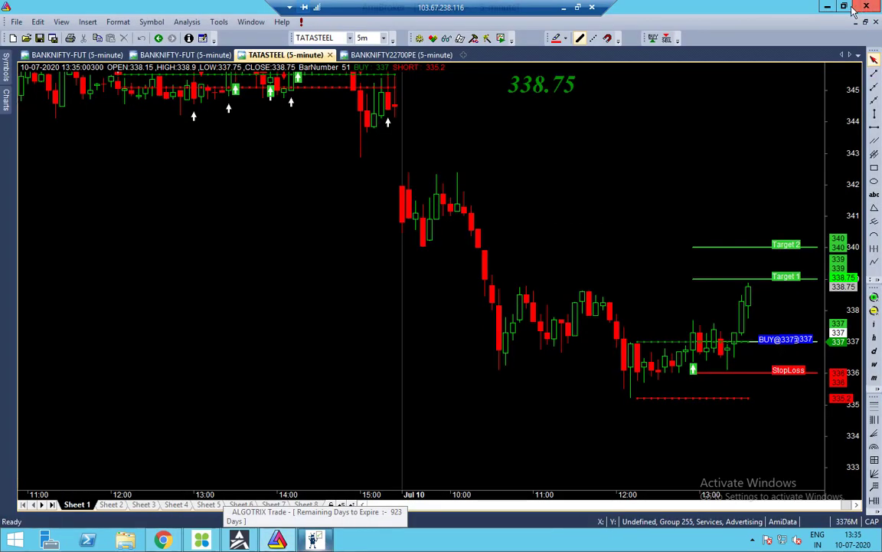
# Step: Restore the maximized AmiBroker window to a smaller size and bring it in front of the ALGOTRIX Trade dashboard
pyautogui.click(846, 7)
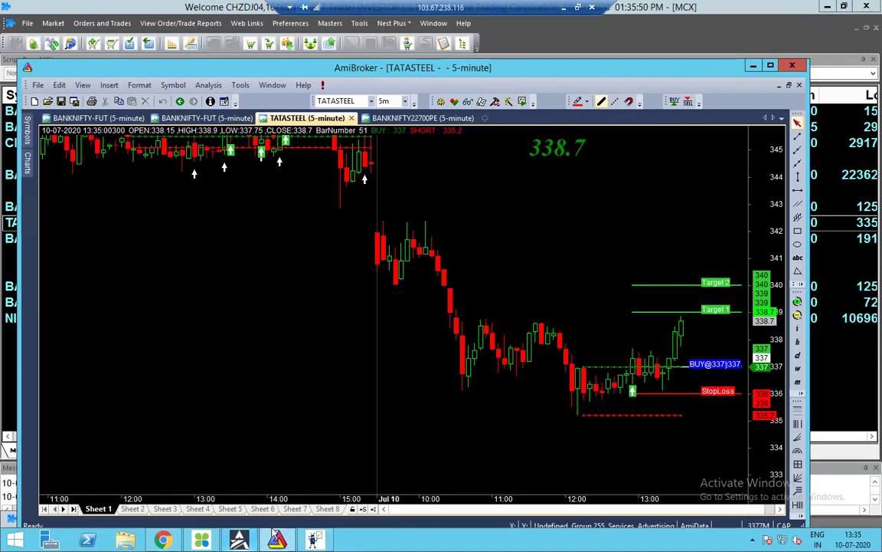
pyautogui.click(312, 541)
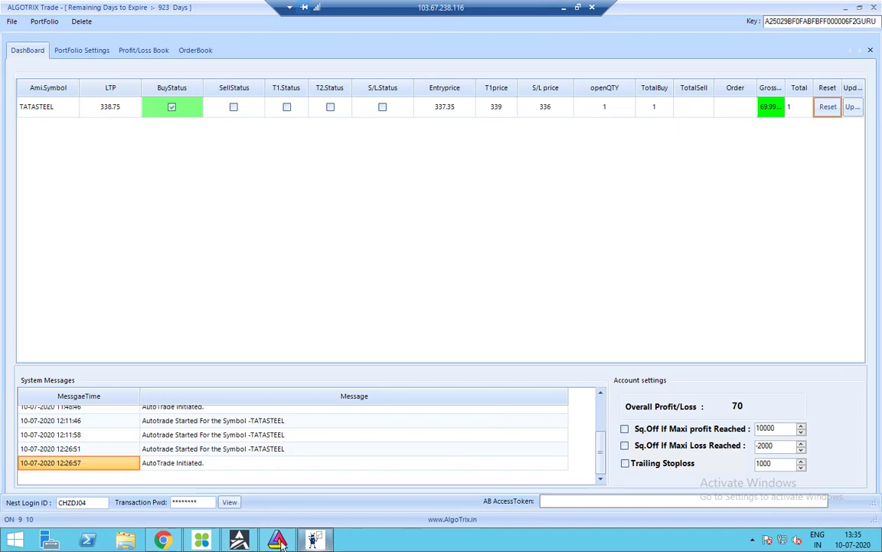
pyautogui.hotkey('alt', 'Tab')
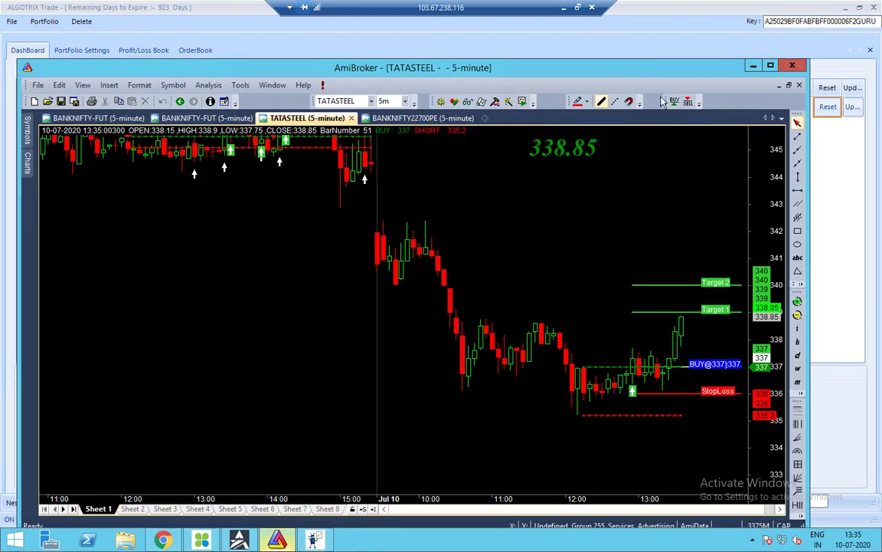
# Step: Move the AmiBroker window beneath the dashboard's TATASTEEL row, and review the Profit/Loss Book and portfolio settings in ALGOTRIX Trade
pyautogui.moveTo(674, 131); pyautogui.dragTo(663, 148)
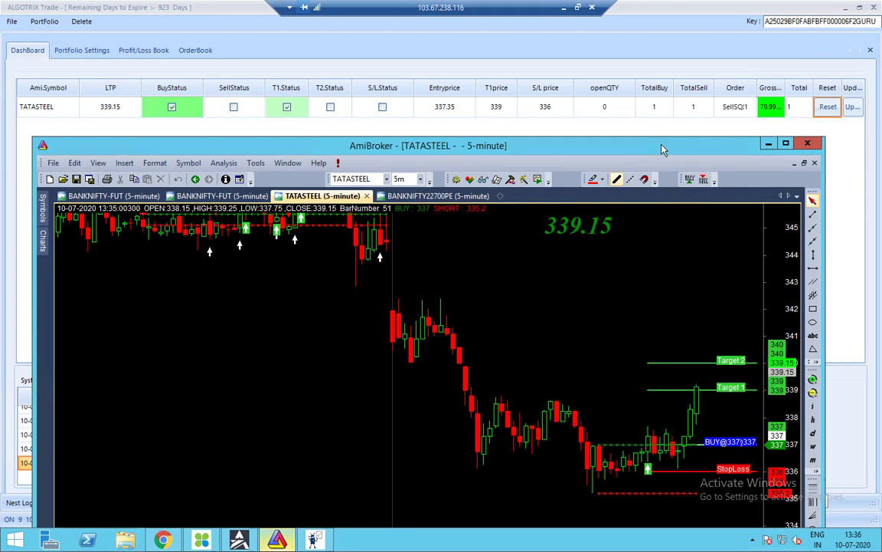
pyautogui.click(153, 50)
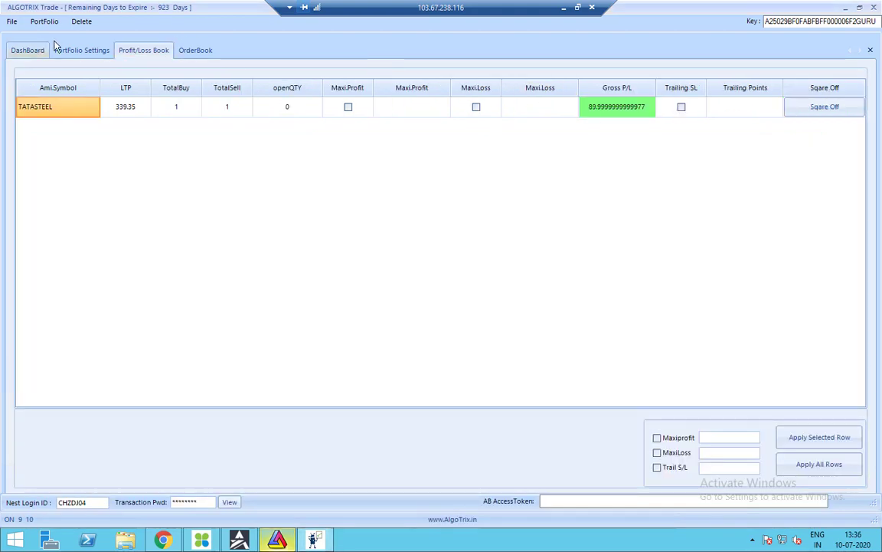
pyautogui.click(81, 51)
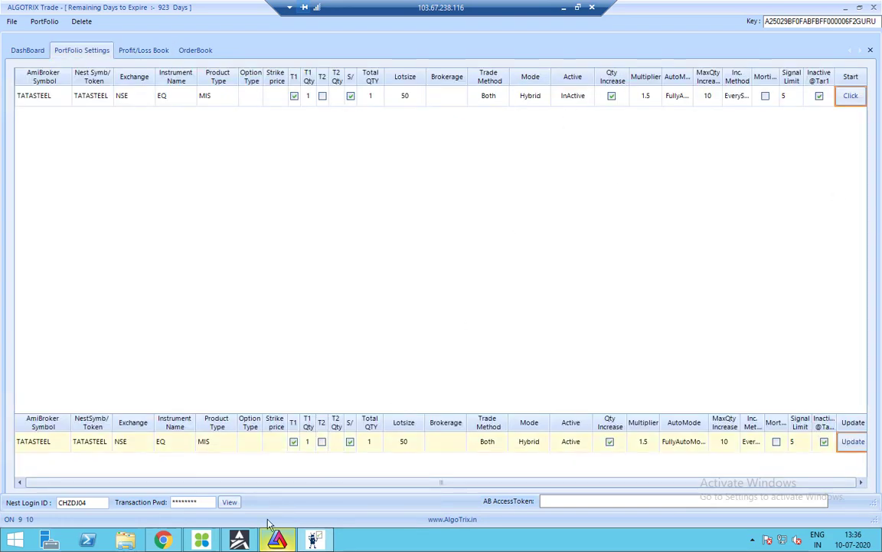
# Step: Switch to Nest and refresh the Admin Positions list, comparing it with the AmiBroker TATASTEEL chart and the ALGOTRIX Trade portfolio settings
pyautogui.click(201, 540)
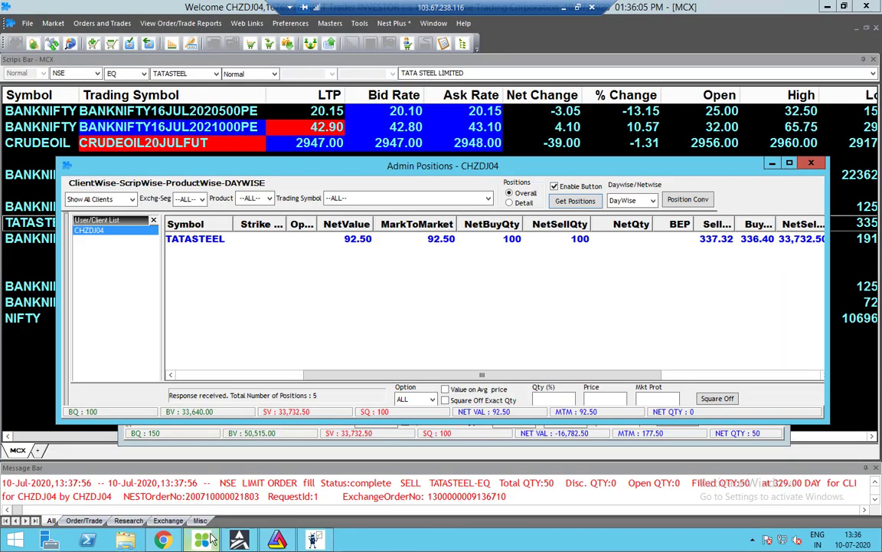
pyautogui.click(583, 202)
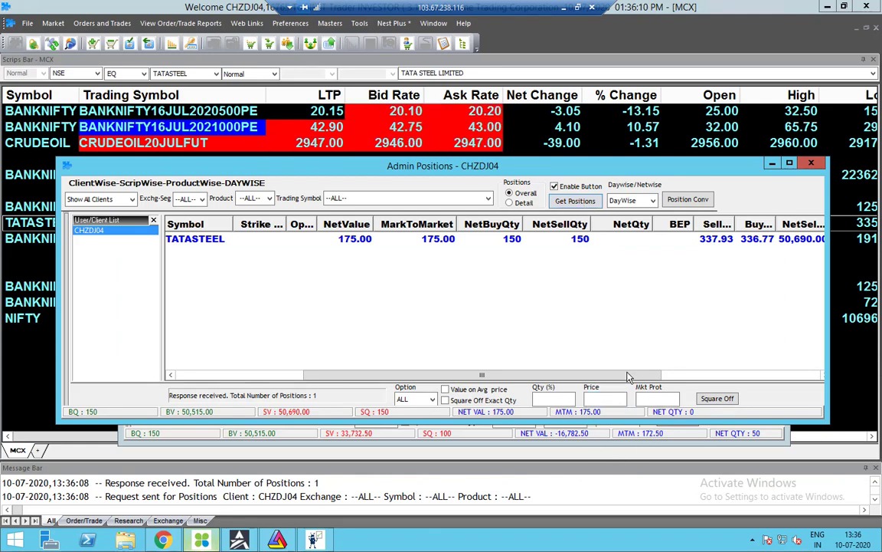
pyautogui.click(278, 540)
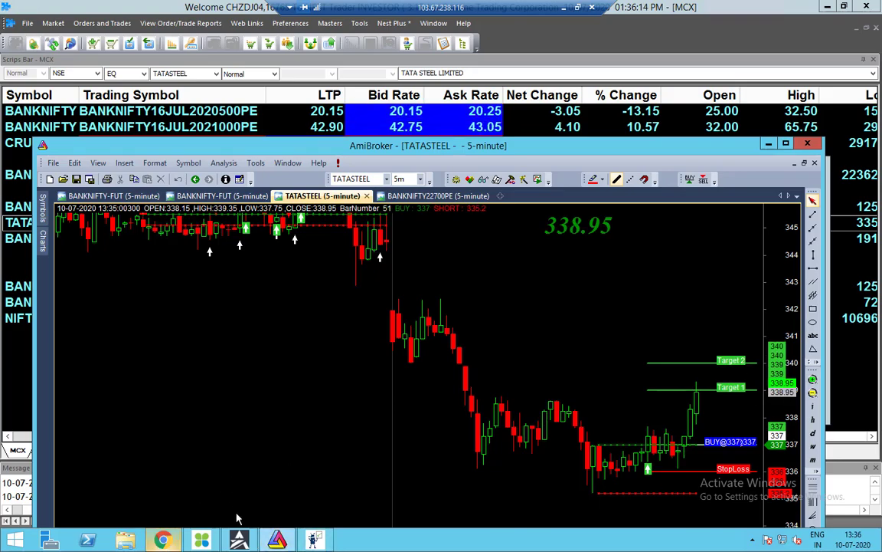
pyautogui.hotkey('alt', 'Tab')
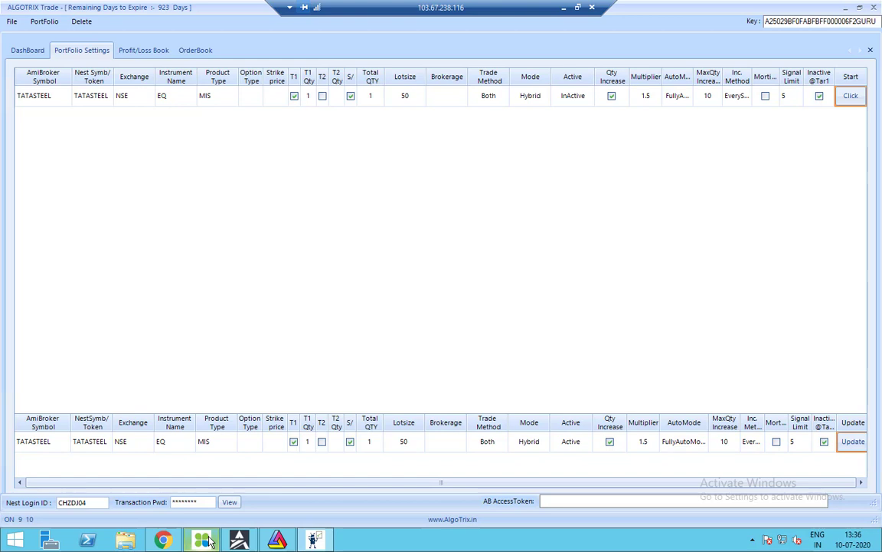
pyautogui.click(577, 7)
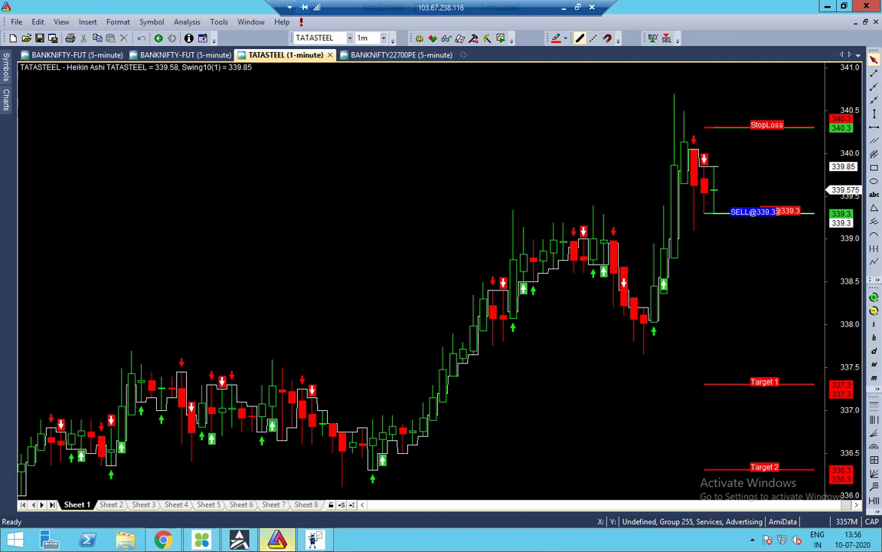
# Step: Reset the TATASTEEL row in the ALGOTRIX Trade dashboard and change its portfolio mode from InActive to Active, acknowledging the Hybrid-mode stoploss notice
pyautogui.click(313, 540)
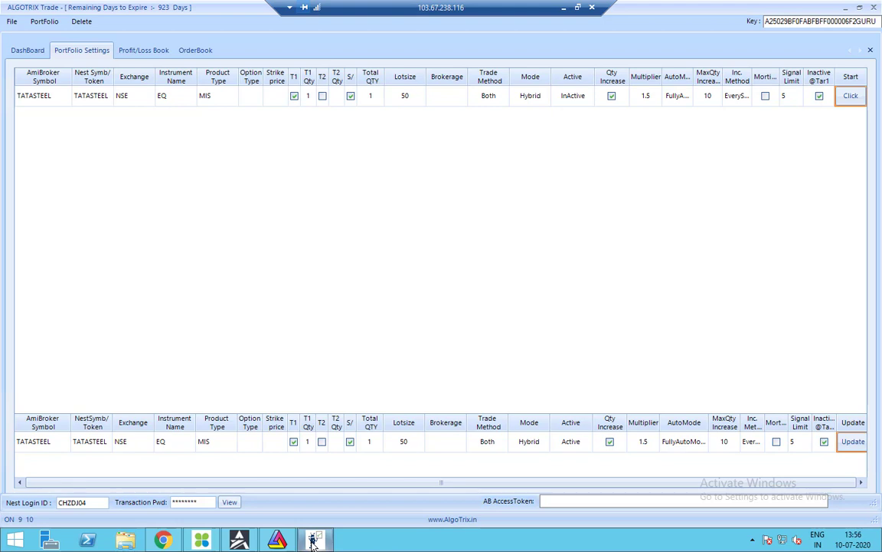
pyautogui.click(26, 50)
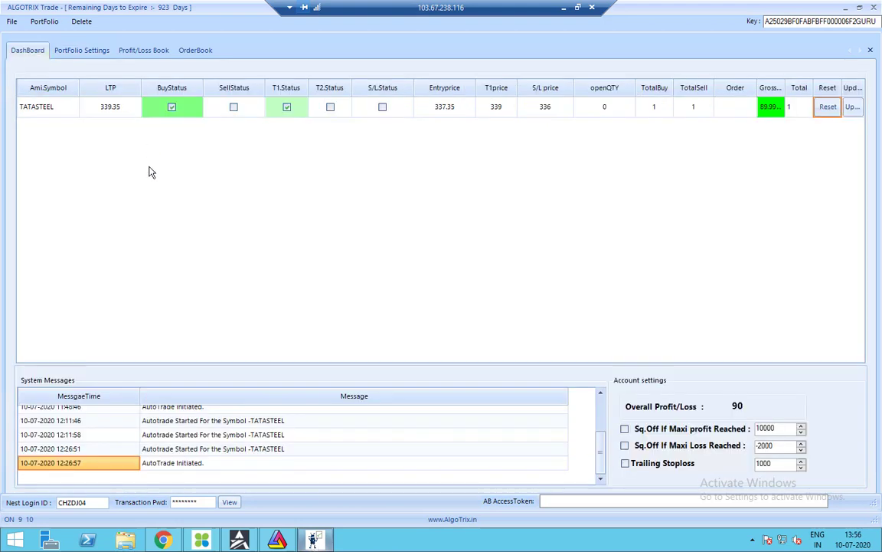
pyautogui.click(828, 107)
pyautogui.click(431, 306)
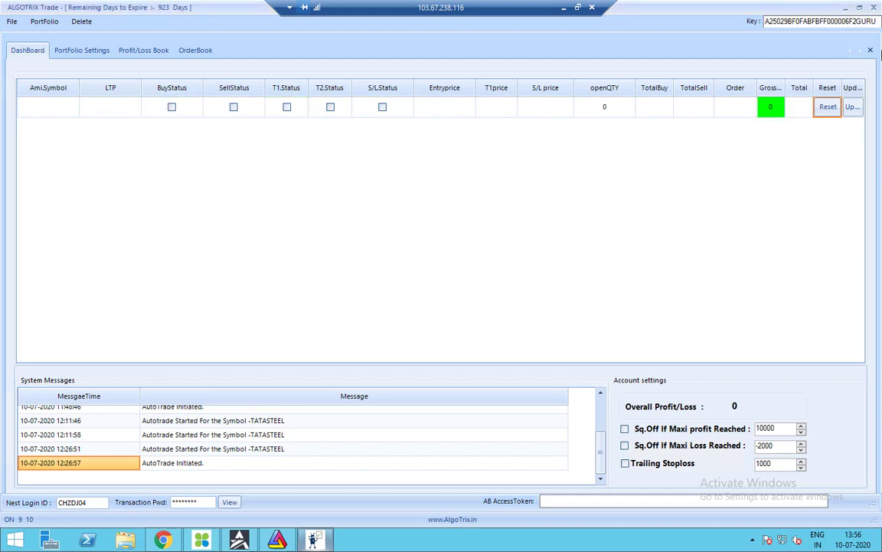
pyautogui.click(853, 107)
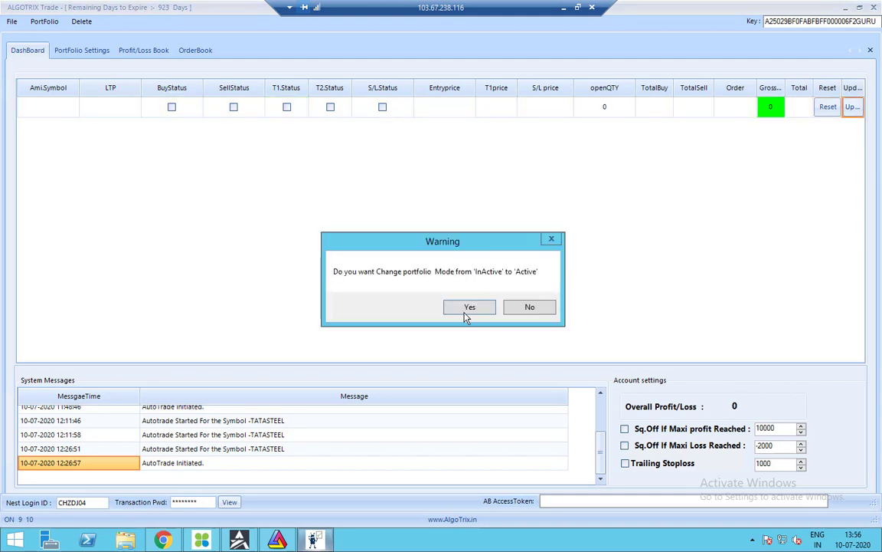
pyautogui.click(468, 308)
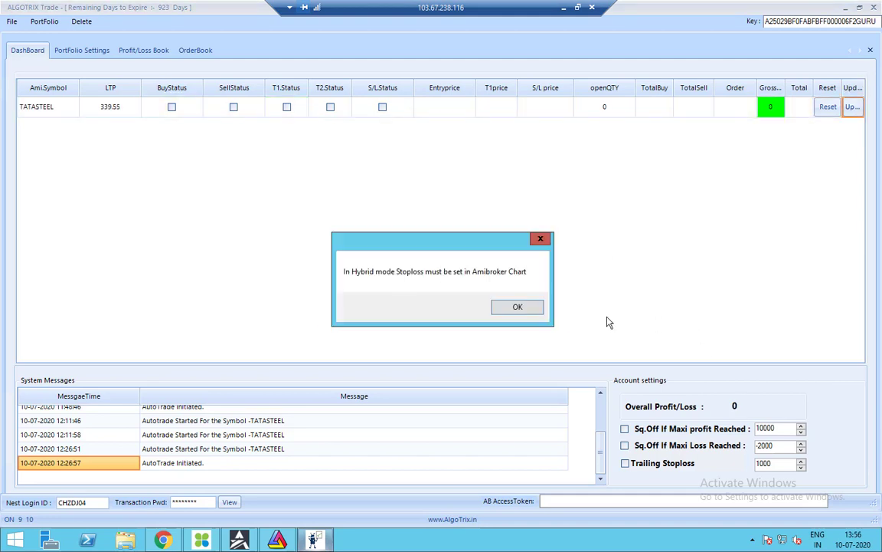
pyautogui.click(529, 308)
# Step: Check the TATASTEEL 1-minute chart in AmiBroker, and review the Active setting and system messages in ALGOTRIX Trade
pyautogui.click(277, 541)
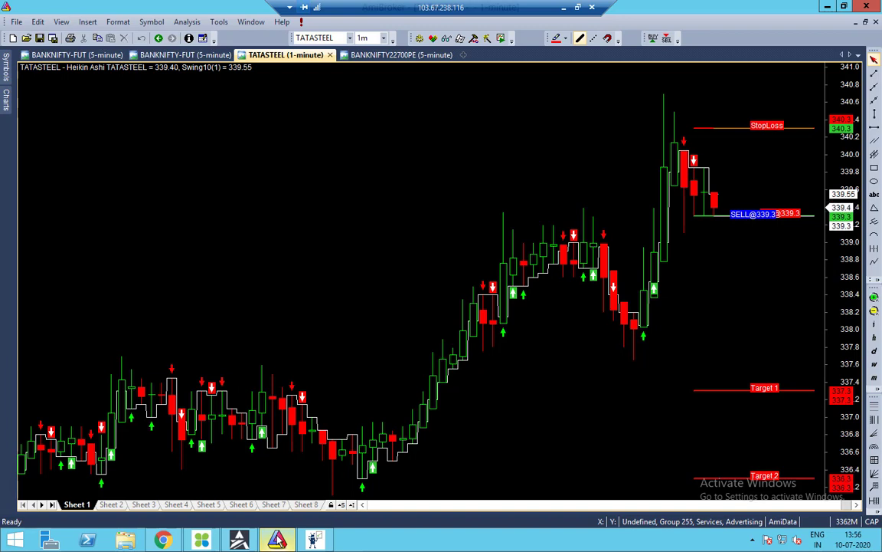
pyautogui.click(314, 539)
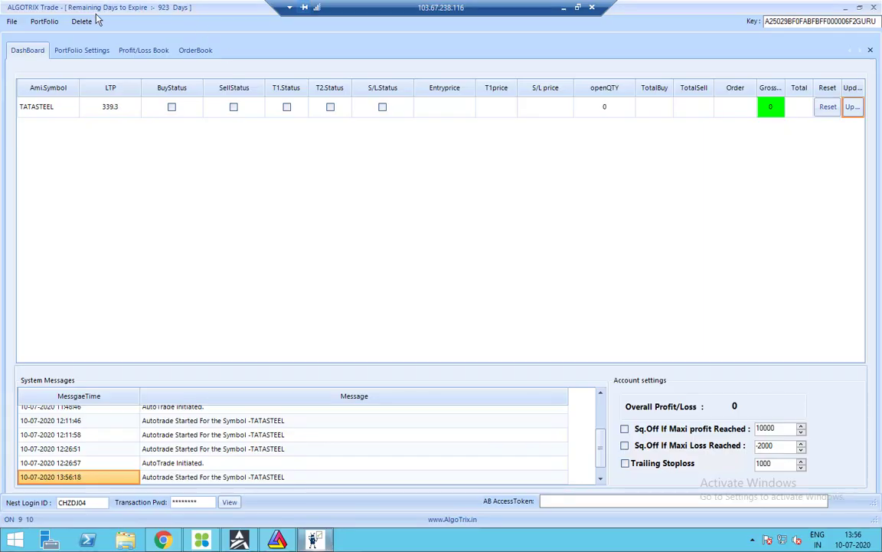
pyautogui.click(79, 46)
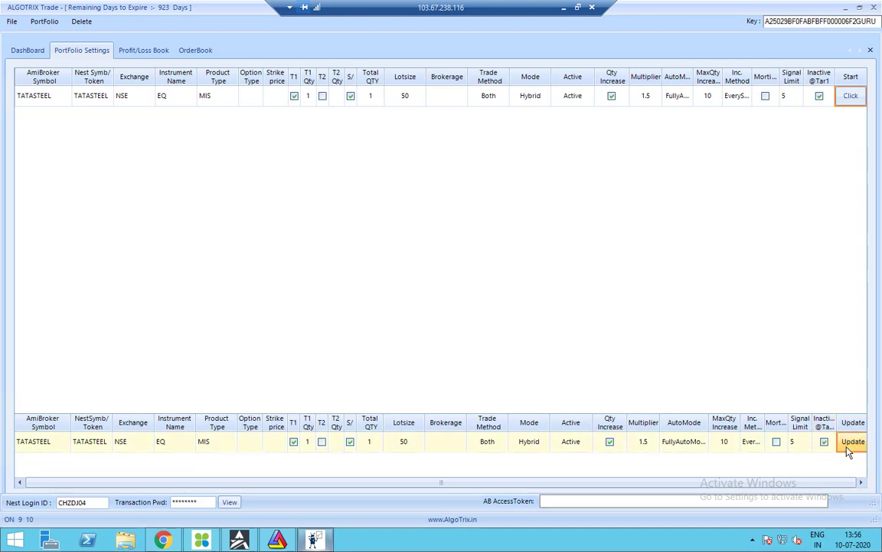
pyautogui.click(30, 50)
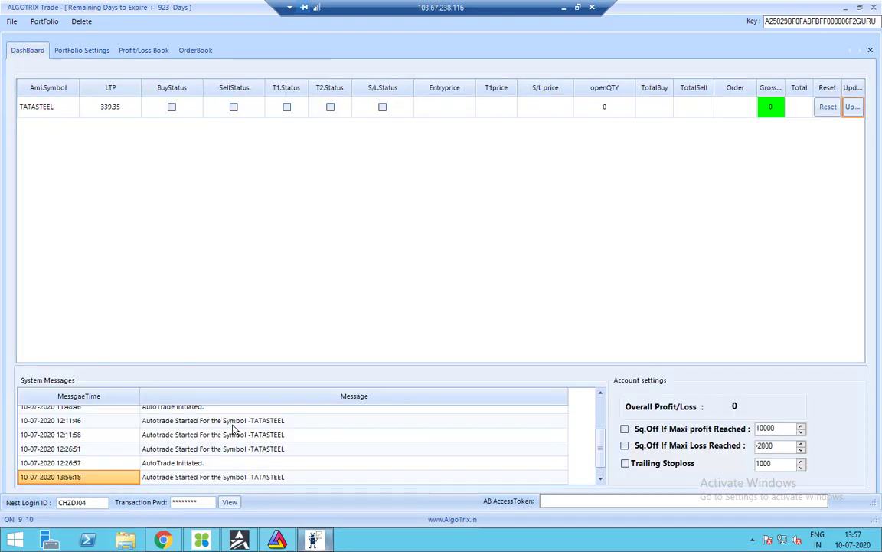
# Step: Switch to the AmiBroker TATASTEEL 1-minute chart and place its window just beneath the dashboard's TATASTEEL row to watch for a new signal
pyautogui.click(283, 542)
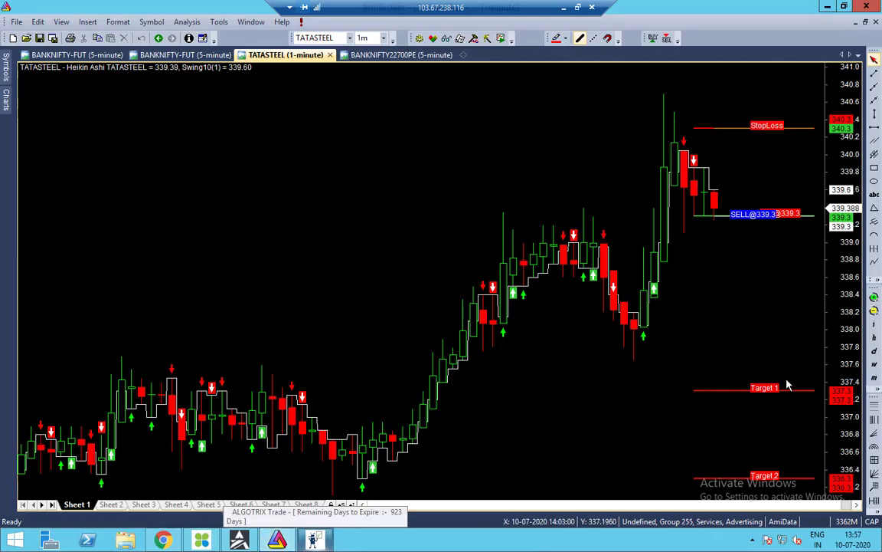
pyautogui.moveTo(797, 350)
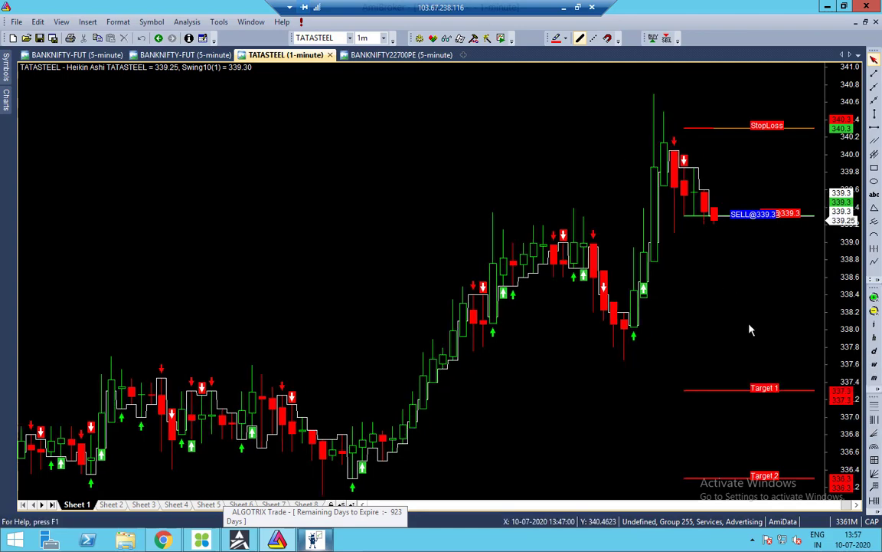
pyautogui.moveTo(548, 7); pyautogui.dragTo(548, 138)
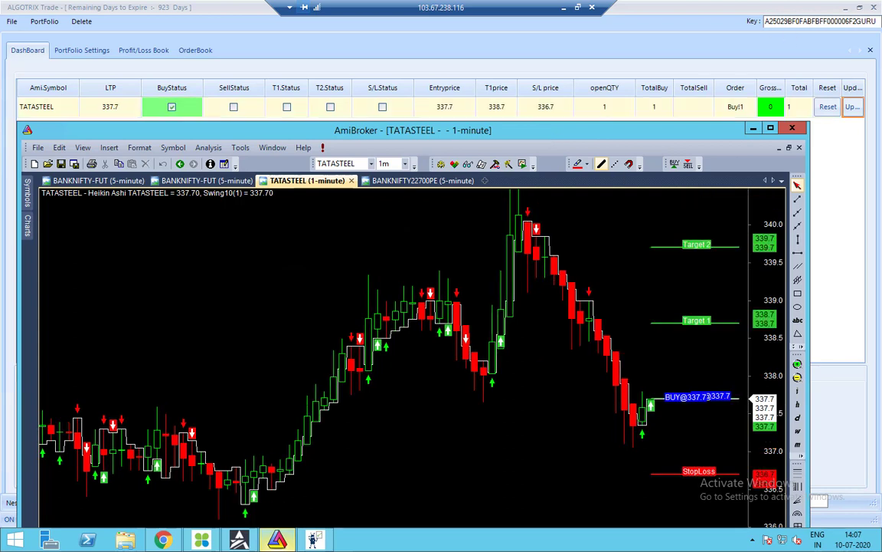
# Step: Switch to Nest, refresh the positions in the front Admin Positions window and close the other Admin Positions window
pyautogui.click(181, 487)
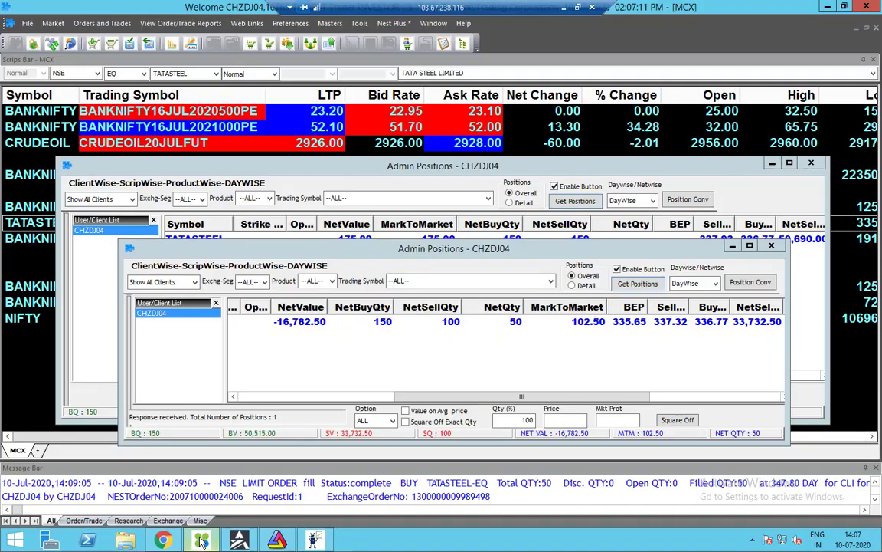
pyautogui.click(636, 284)
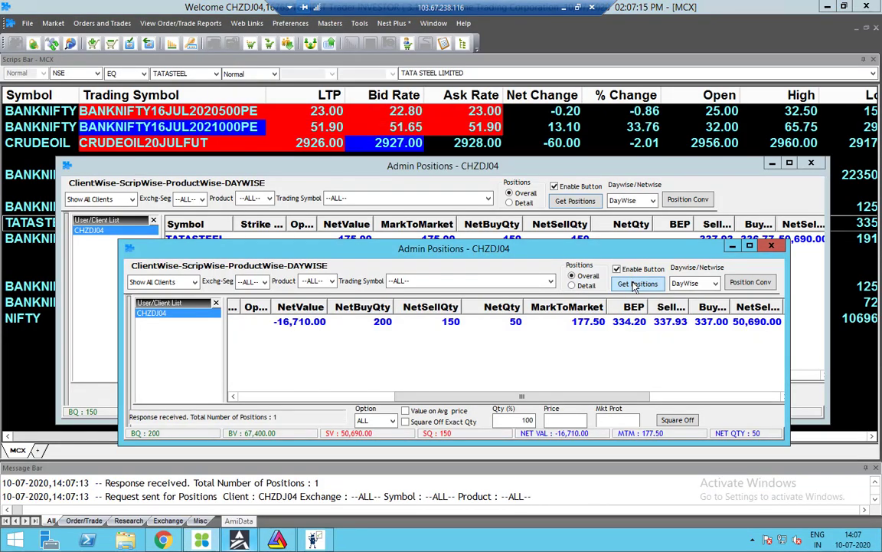
pyautogui.click(639, 283)
pyautogui.click(728, 163)
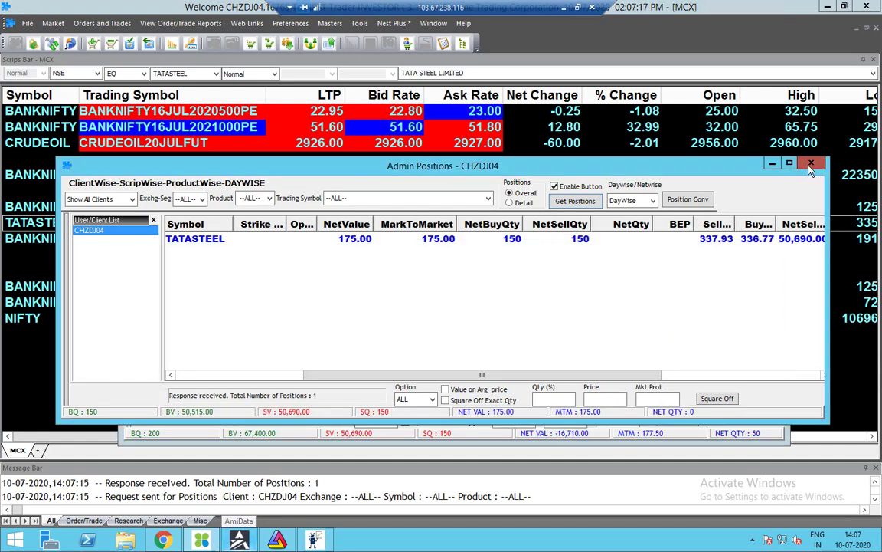
pyautogui.click(812, 163)
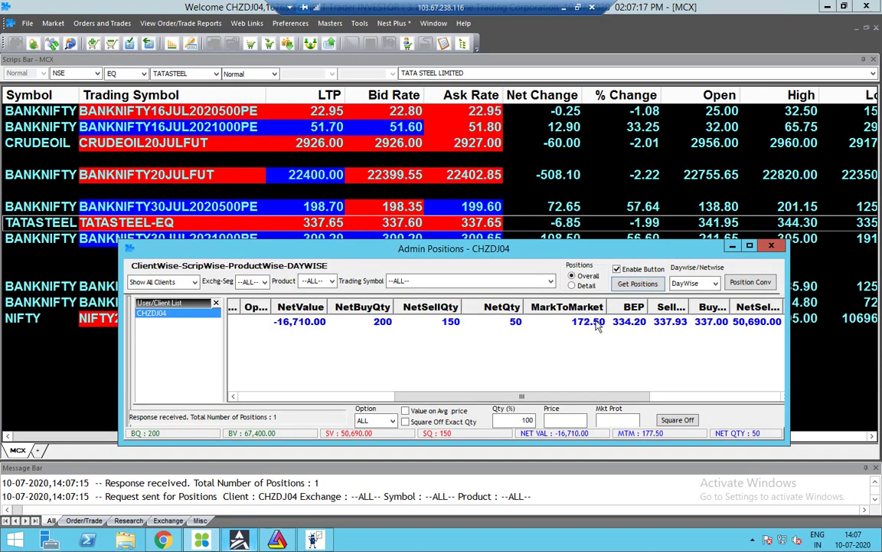
# Step: Hide the User/Client List in Admin Positions and move the last-price column directly after MarkToMarket
pyautogui.click(215, 302)
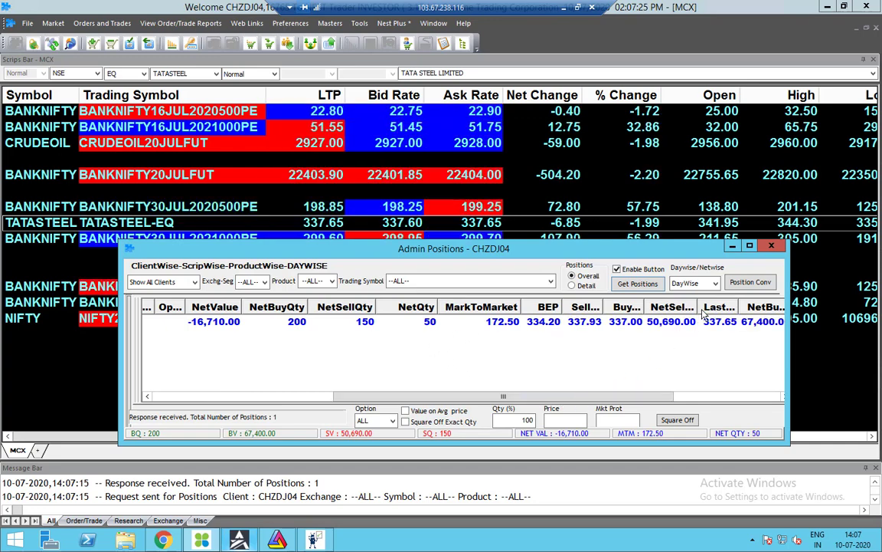
pyautogui.moveTo(524, 312); pyautogui.dragTo(524, 310)
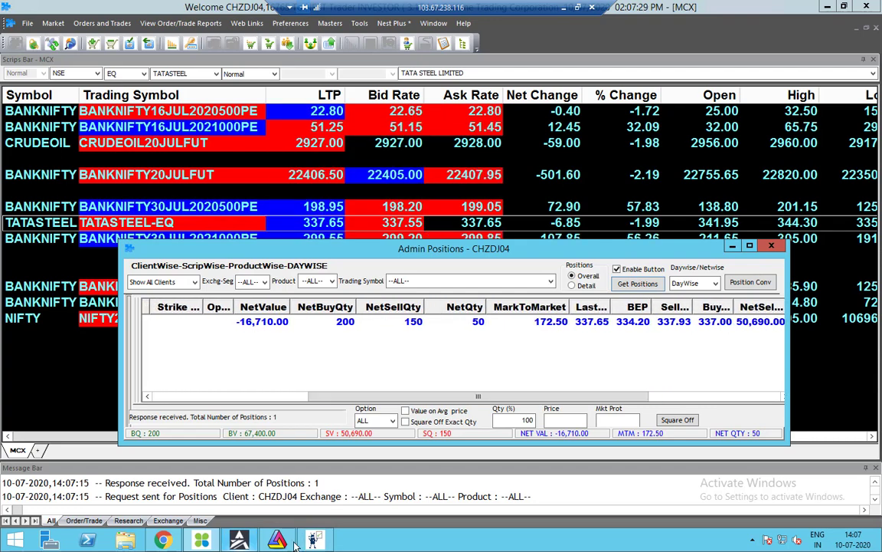
# Step: Switch to the AmiBroker TATASTEEL chart and zoom in on the latest candles to examine the buy signal, targets and stoploss
pyautogui.hotkey('alt', 'Tab')
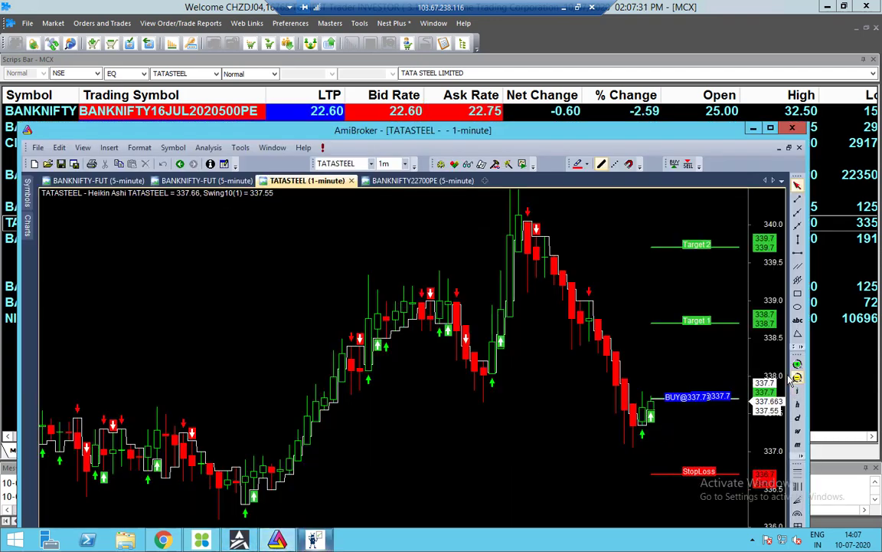
pyautogui.click(797, 366)
pyautogui.click(797, 365)
pyautogui.click(798, 366)
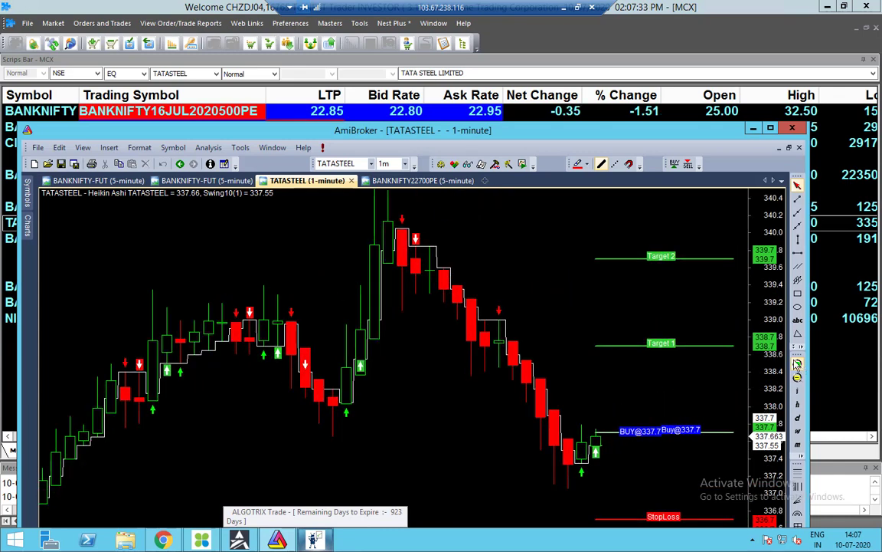